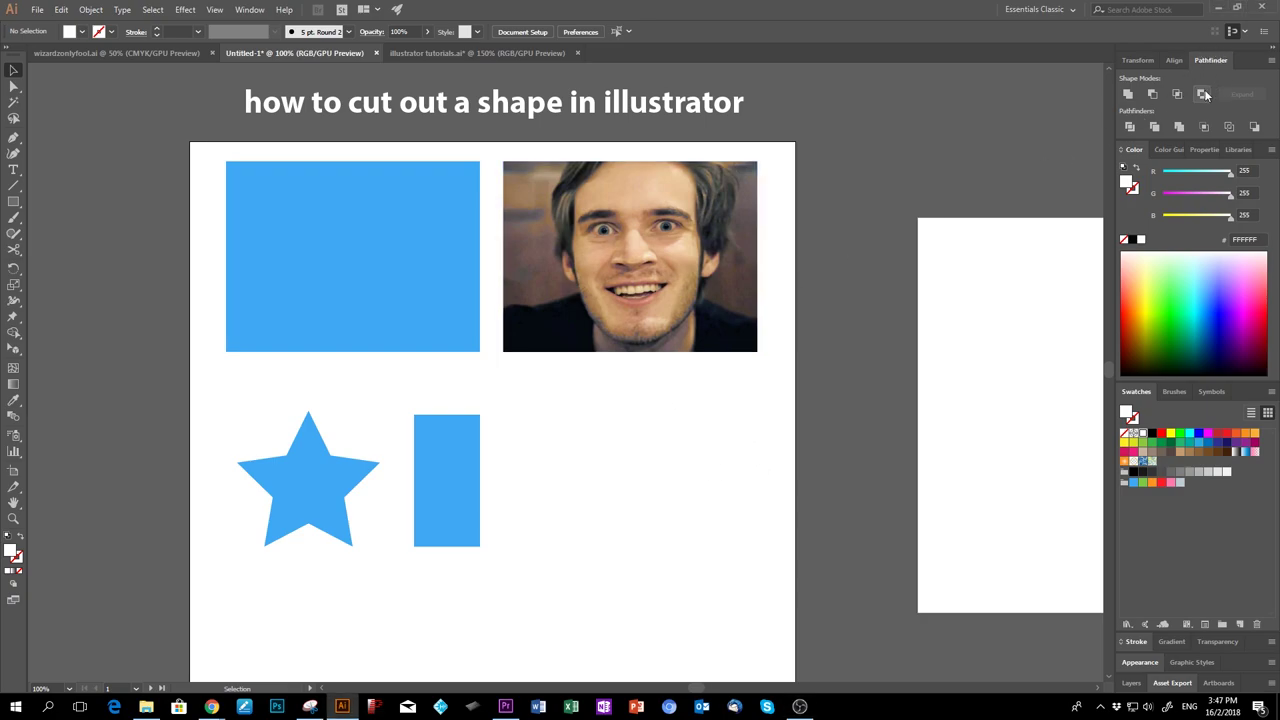
Open the Window menu to list the panels that can be shown
click(250, 10)
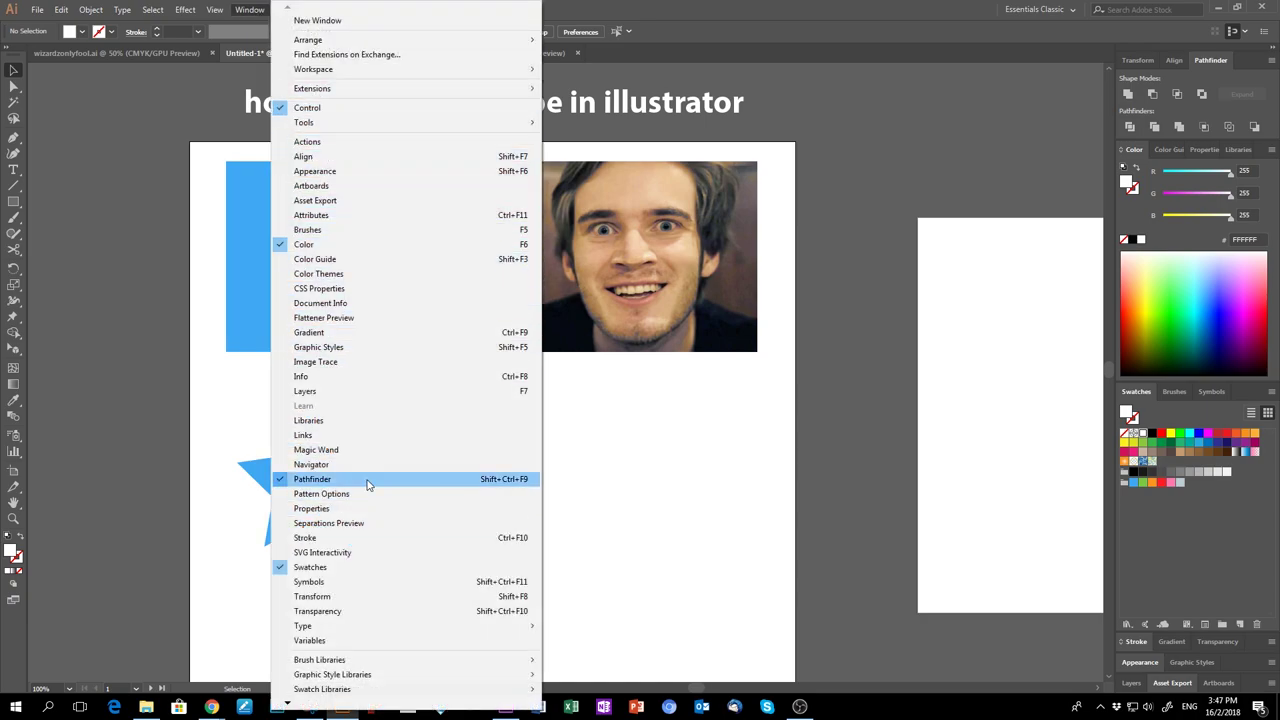
Show the Pathfinder panel and float it on the canvas beside the shapes
click(1213, 58)
drag(1213, 58, 688, 429)
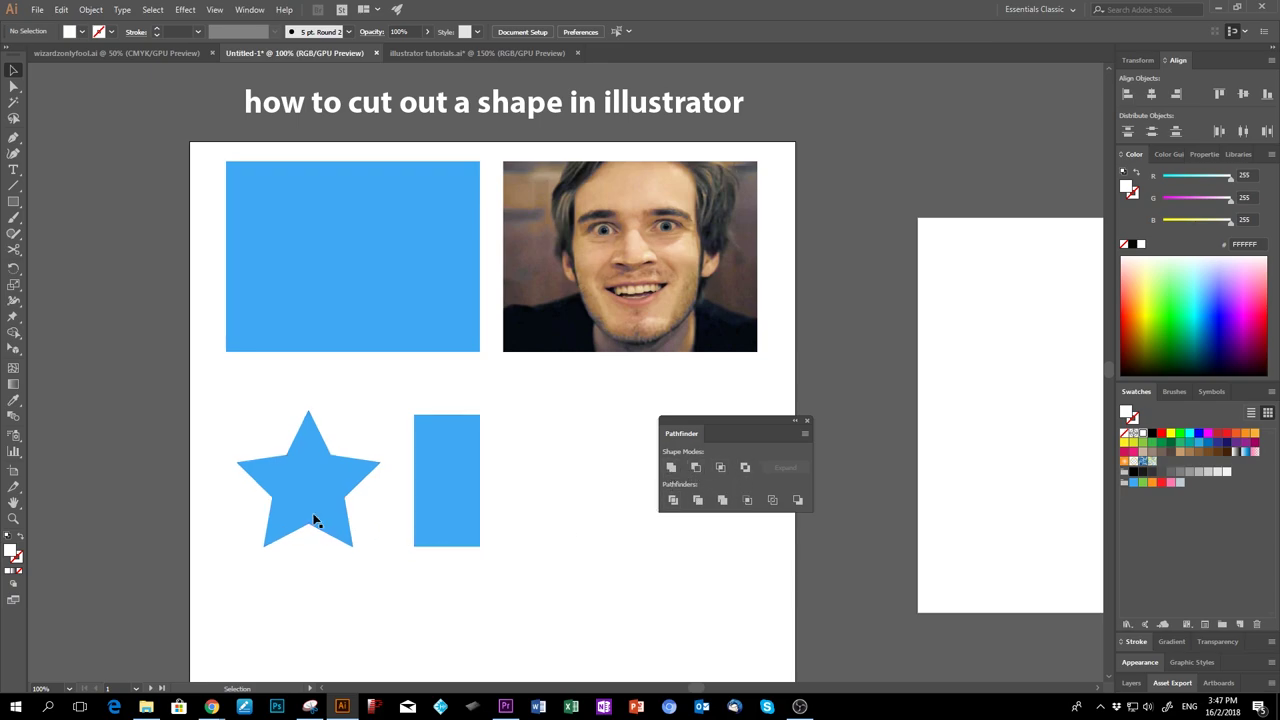
drag(316, 512, 405, 498)
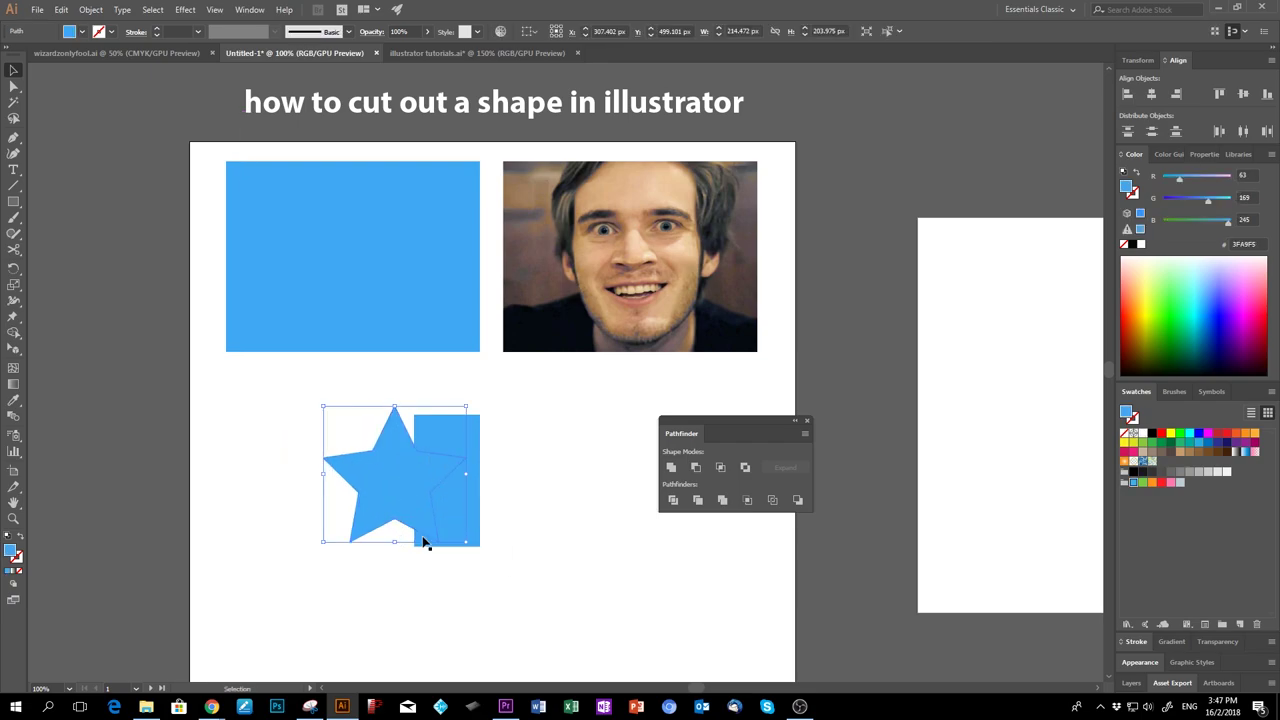
drag(527, 408, 412, 493)
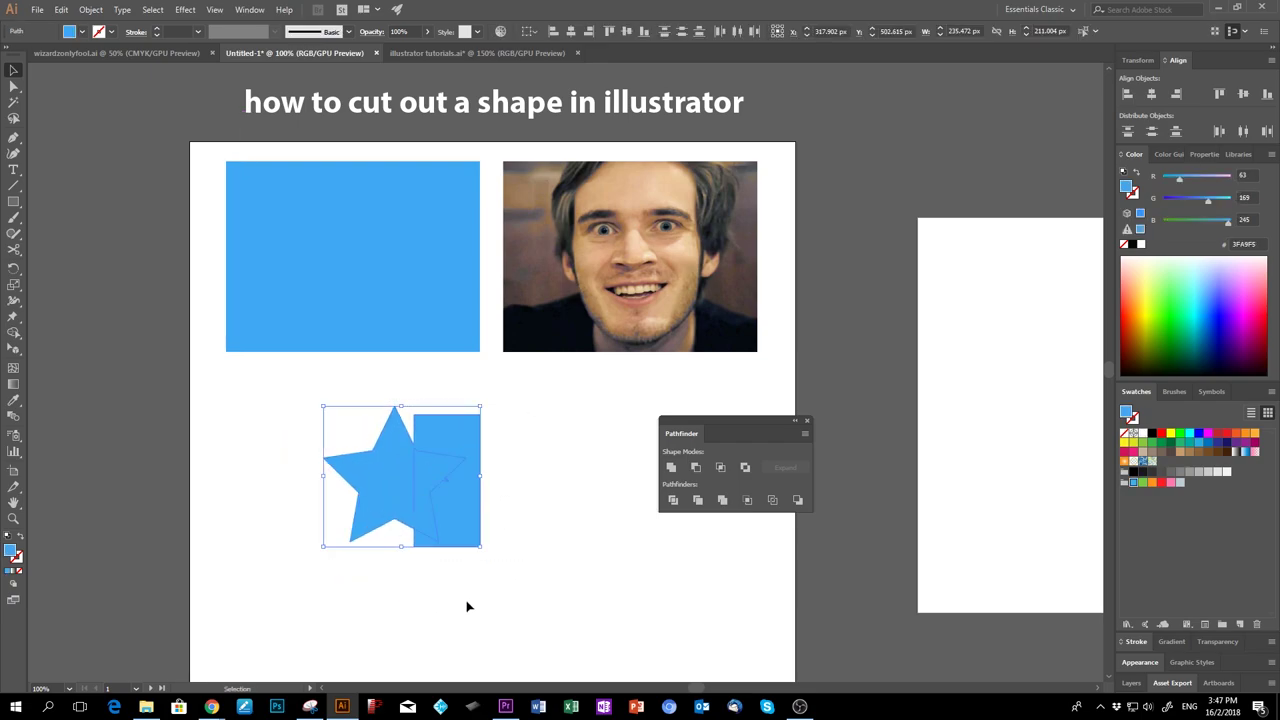
click(671, 470)
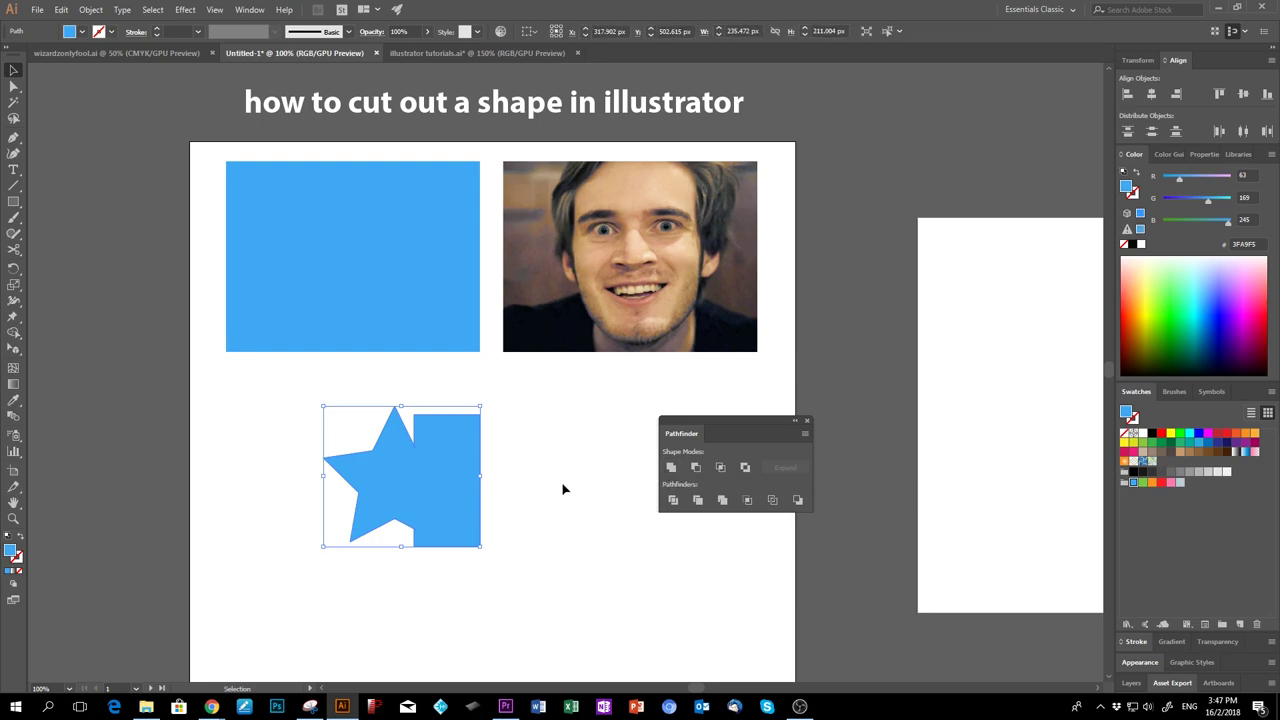
key(a)
drag(457, 514, 491, 551)
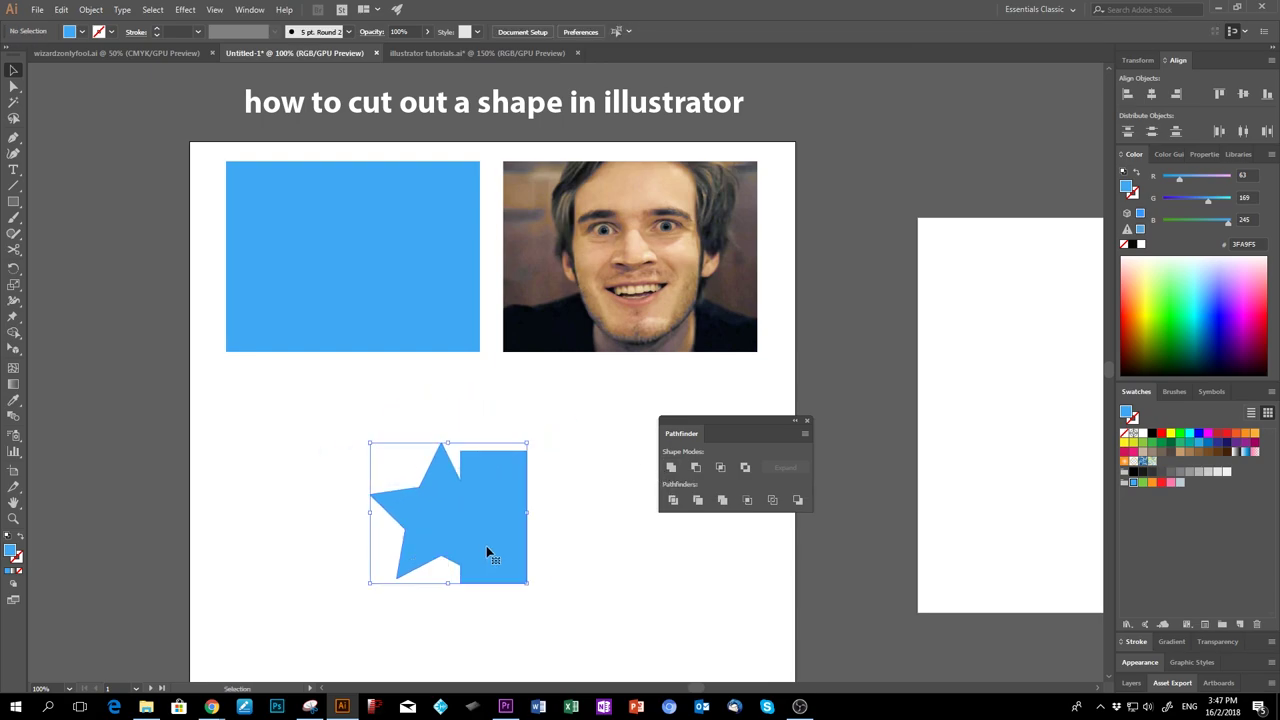
key(ctrl+z)
key(ctrl+z)
key(v)
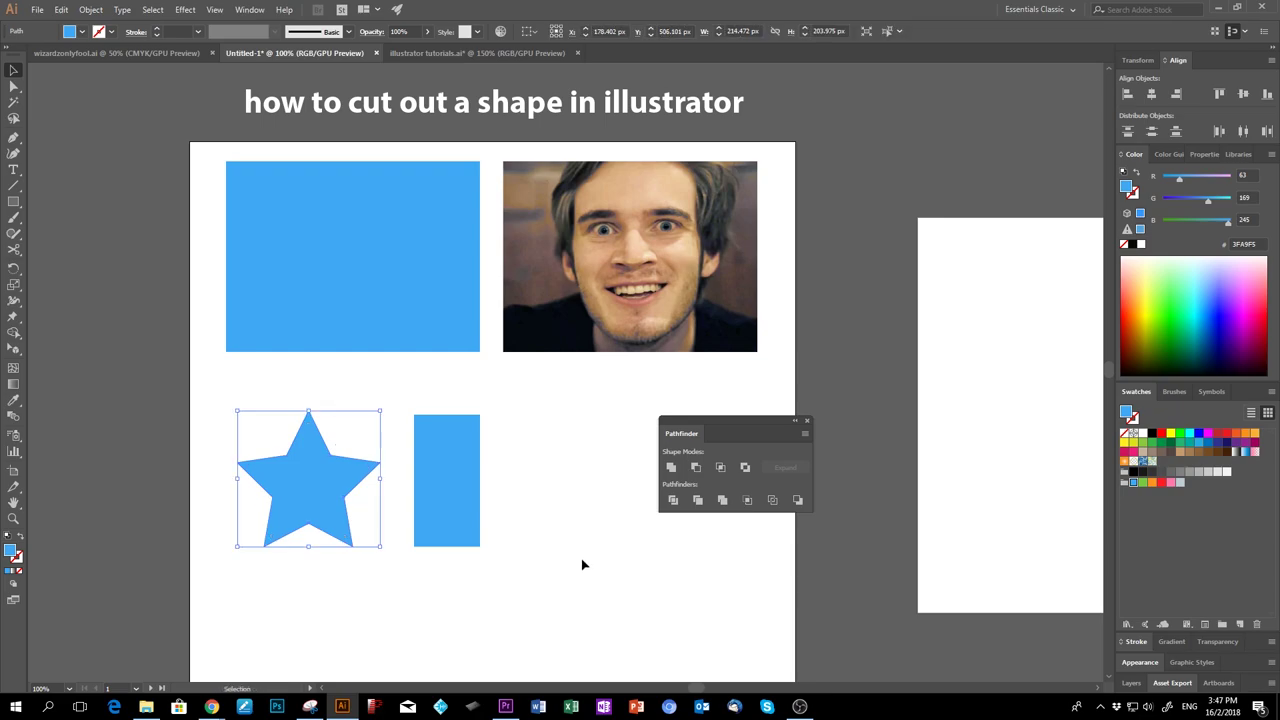
click(581, 558)
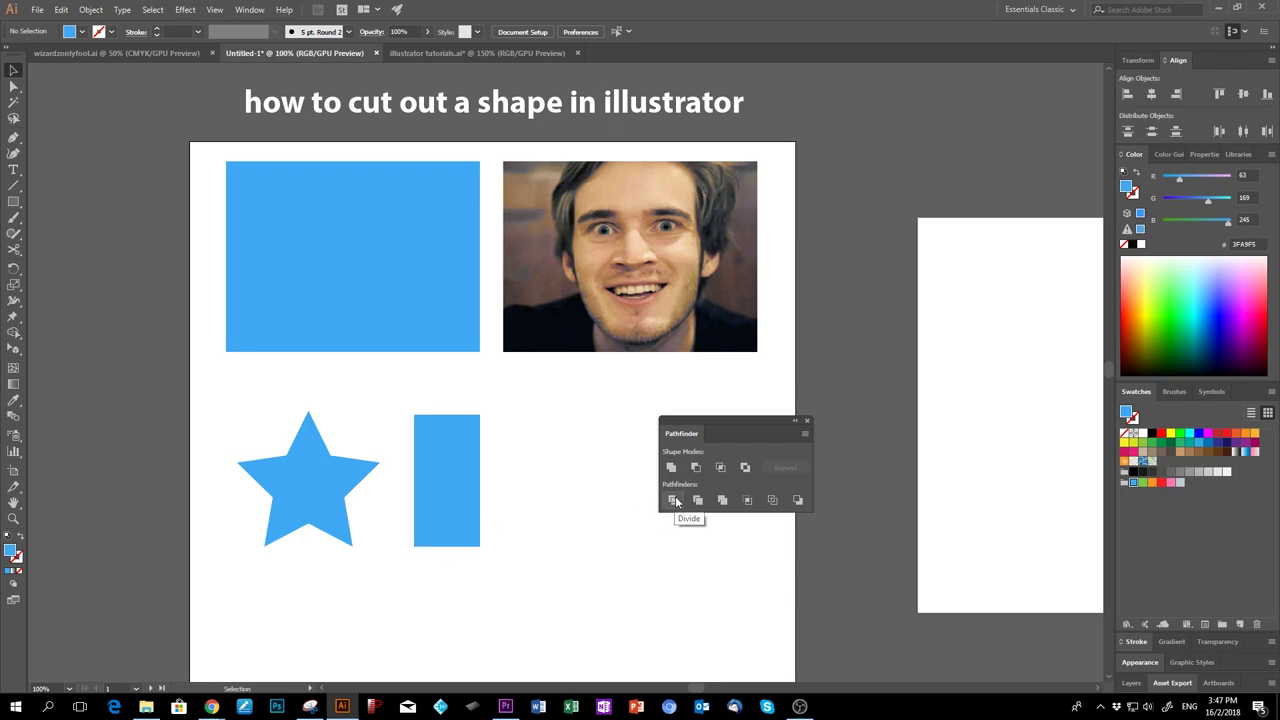
drag(316, 515, 424, 508)
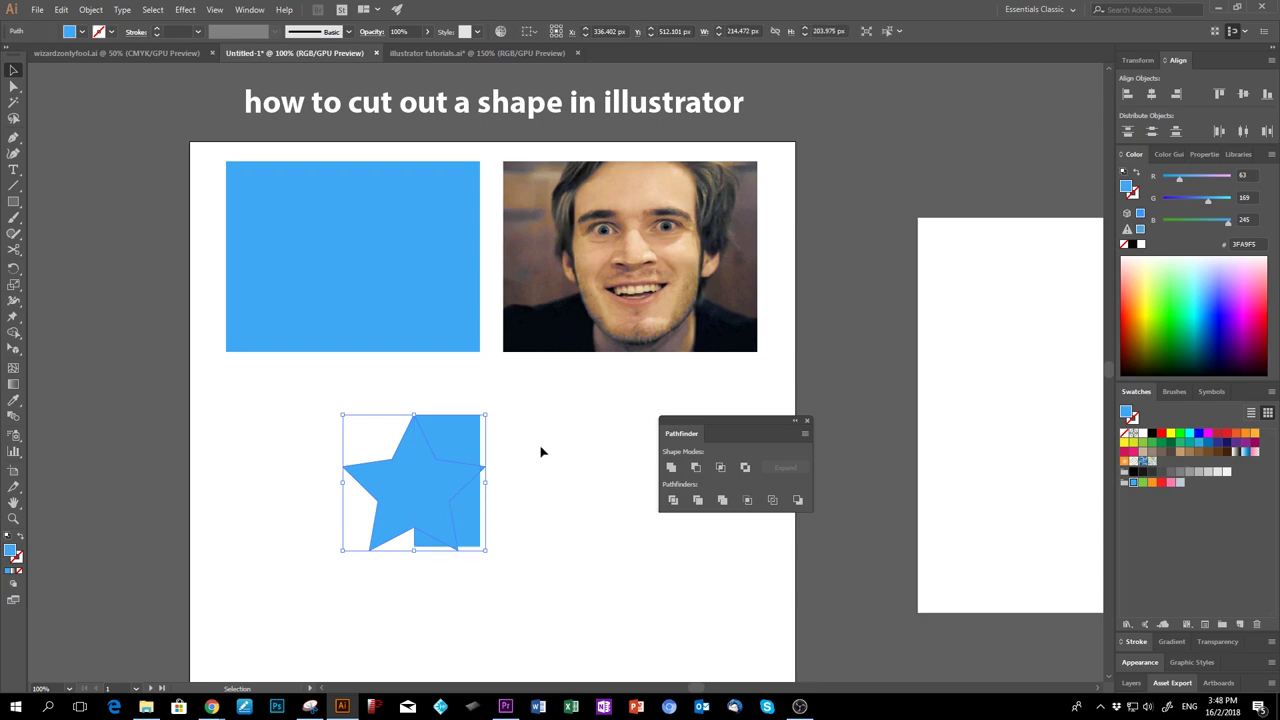
click(673, 500)
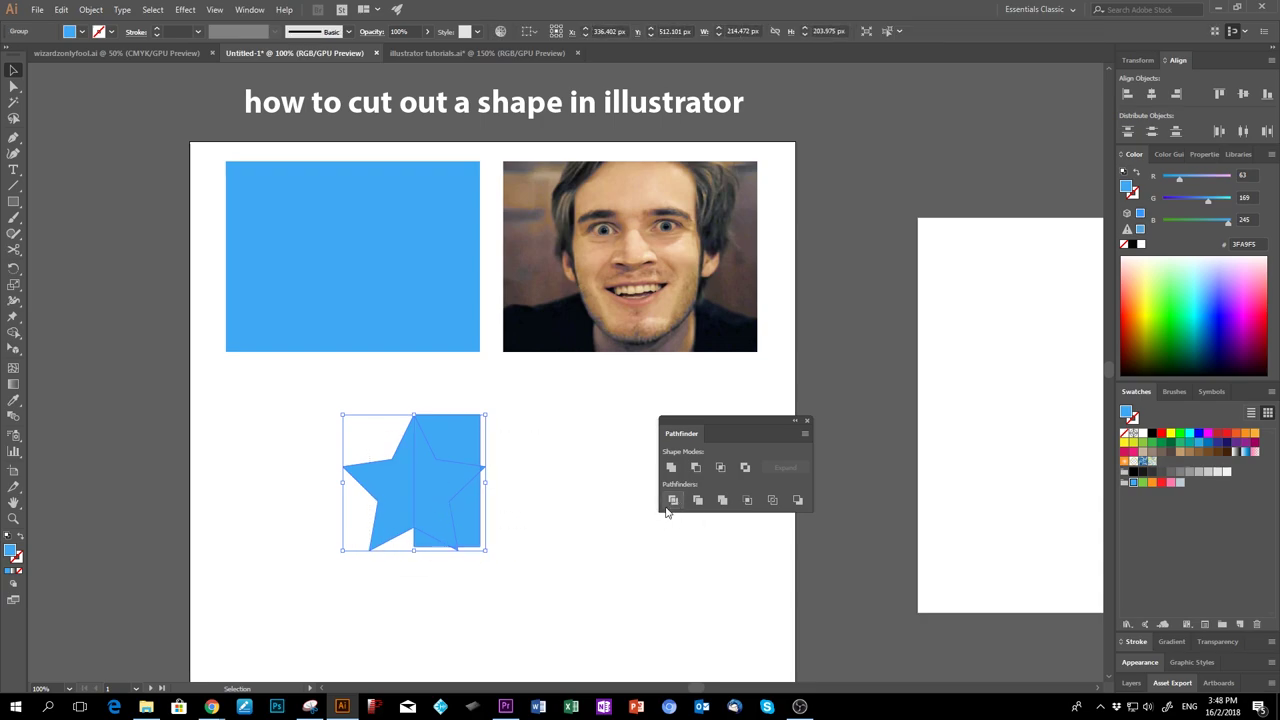
click(603, 549)
drag(434, 506, 528, 540)
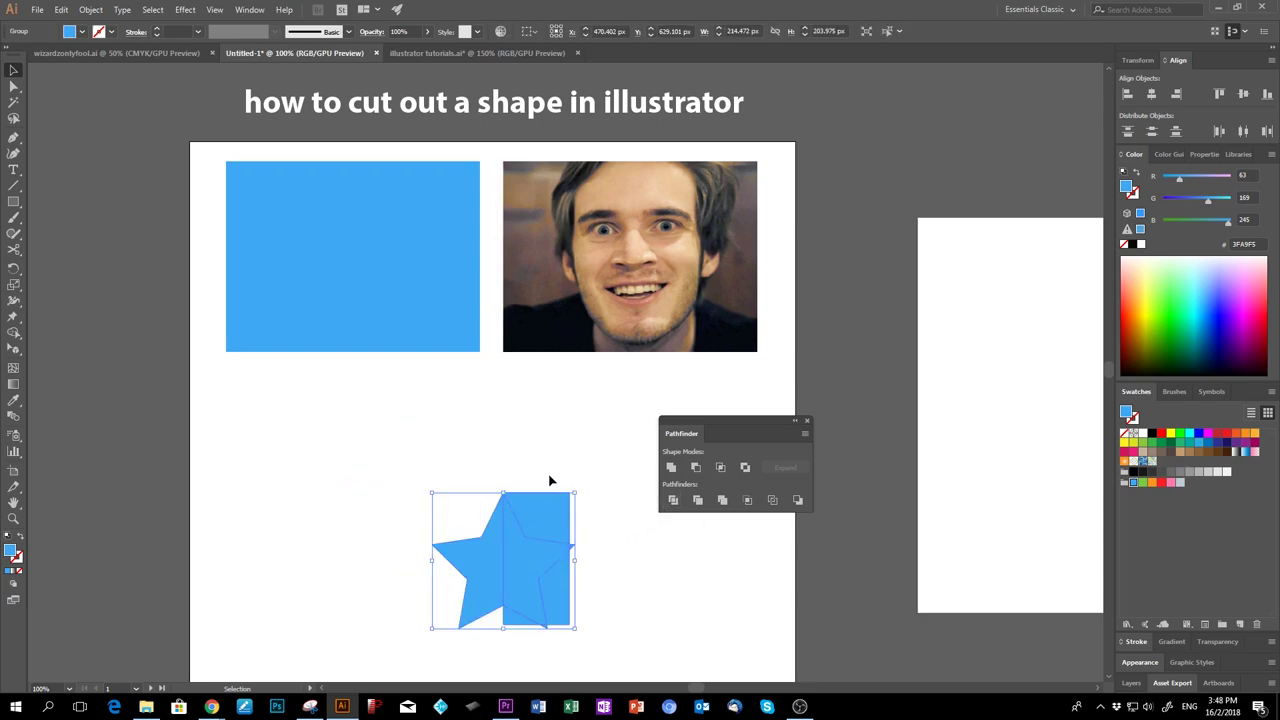
key(ctrl+z)
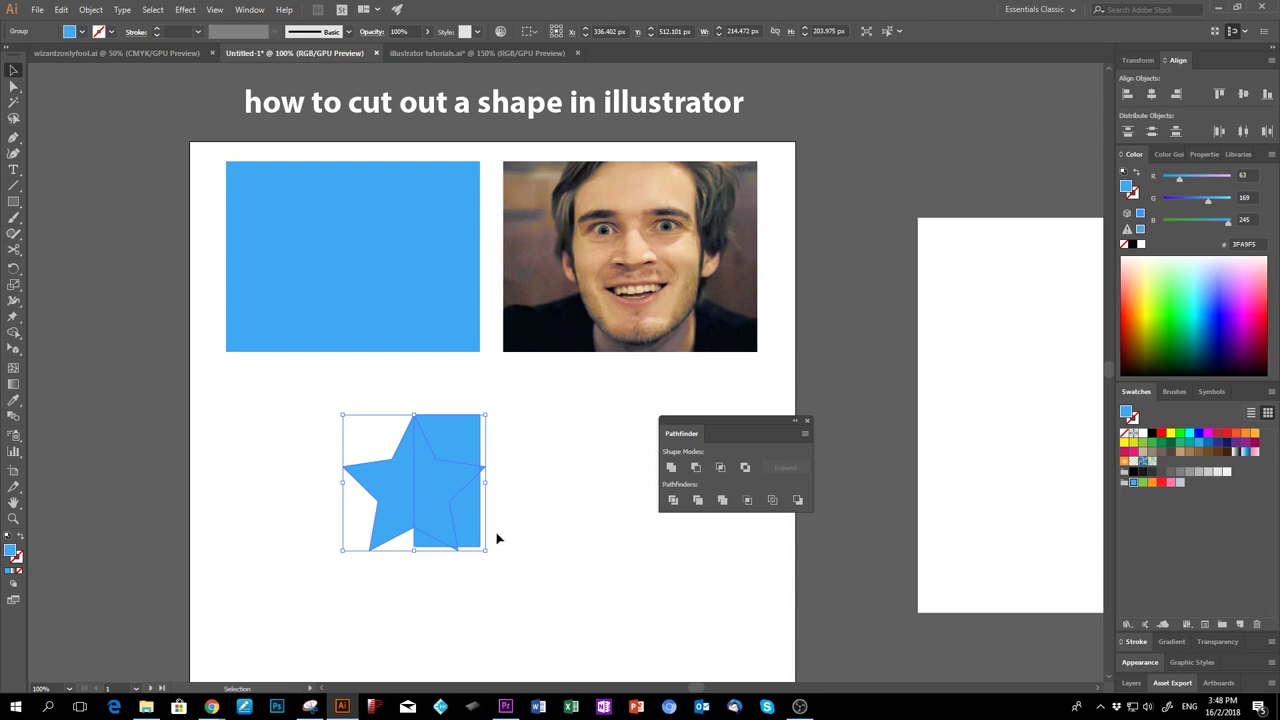
key(a)
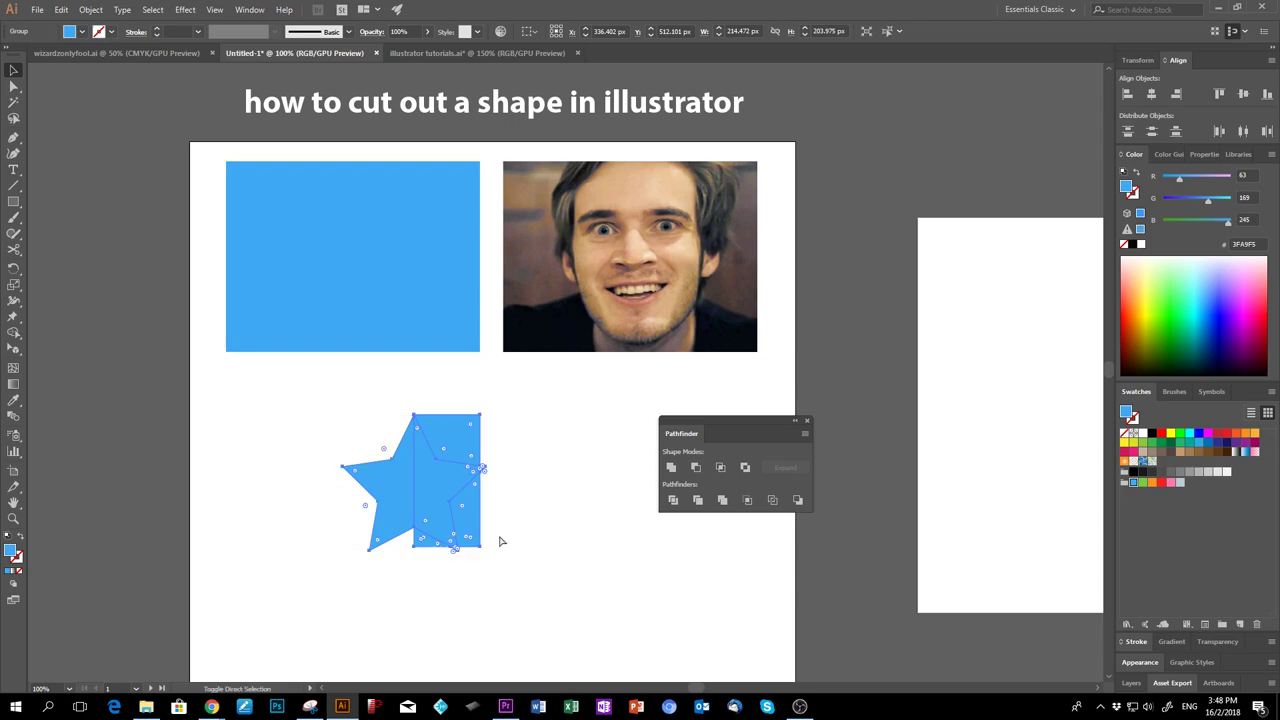
click(501, 541)
drag(471, 531, 520, 549)
drag(428, 507, 325, 512)
drag(480, 443, 590, 423)
drag(421, 539, 435, 634)
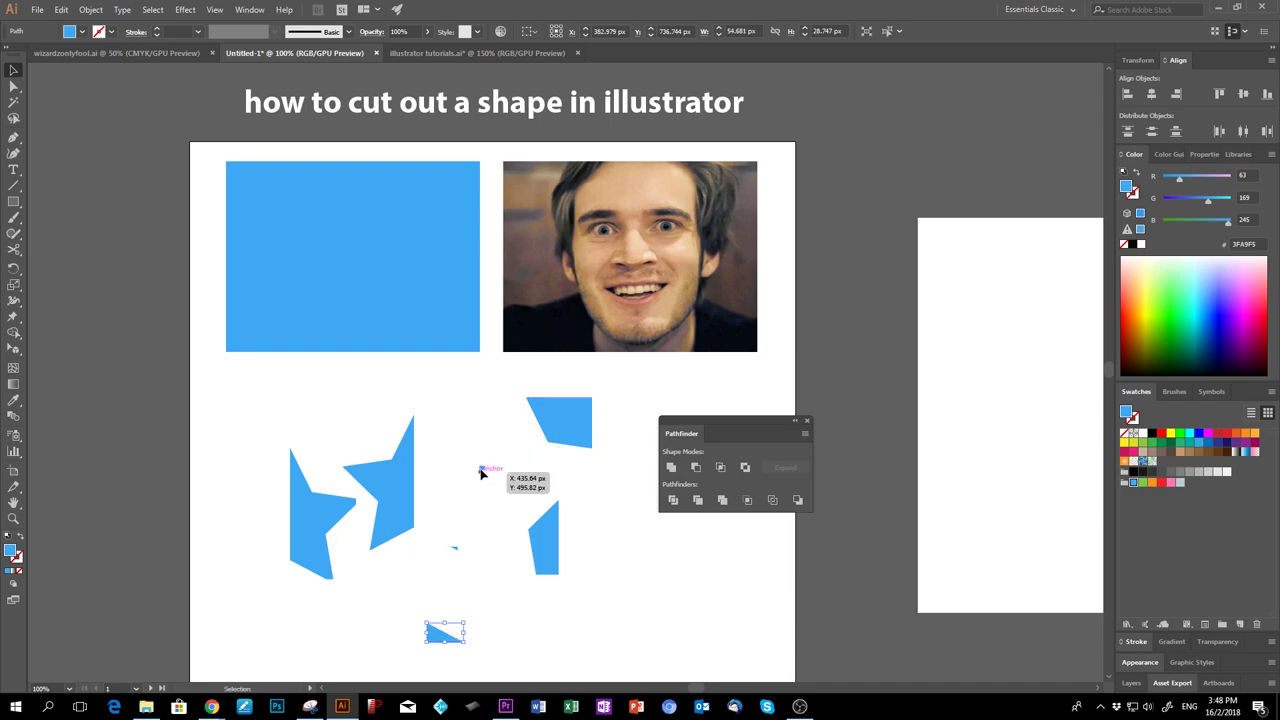
key(ctrl+z)
key(ctrl+z)
key(ctrl+z)
key(ctrl+z)
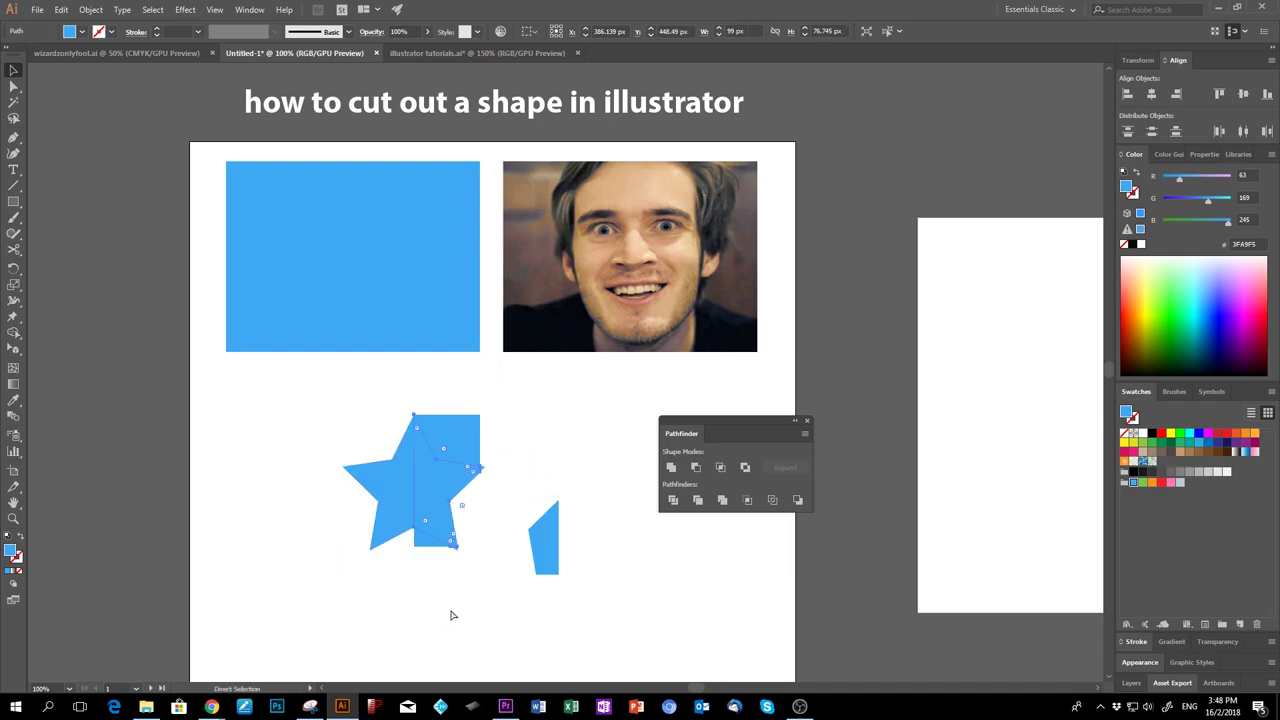
key(ctrl+z)
key(ctrl+z)
key(ctrl+z)
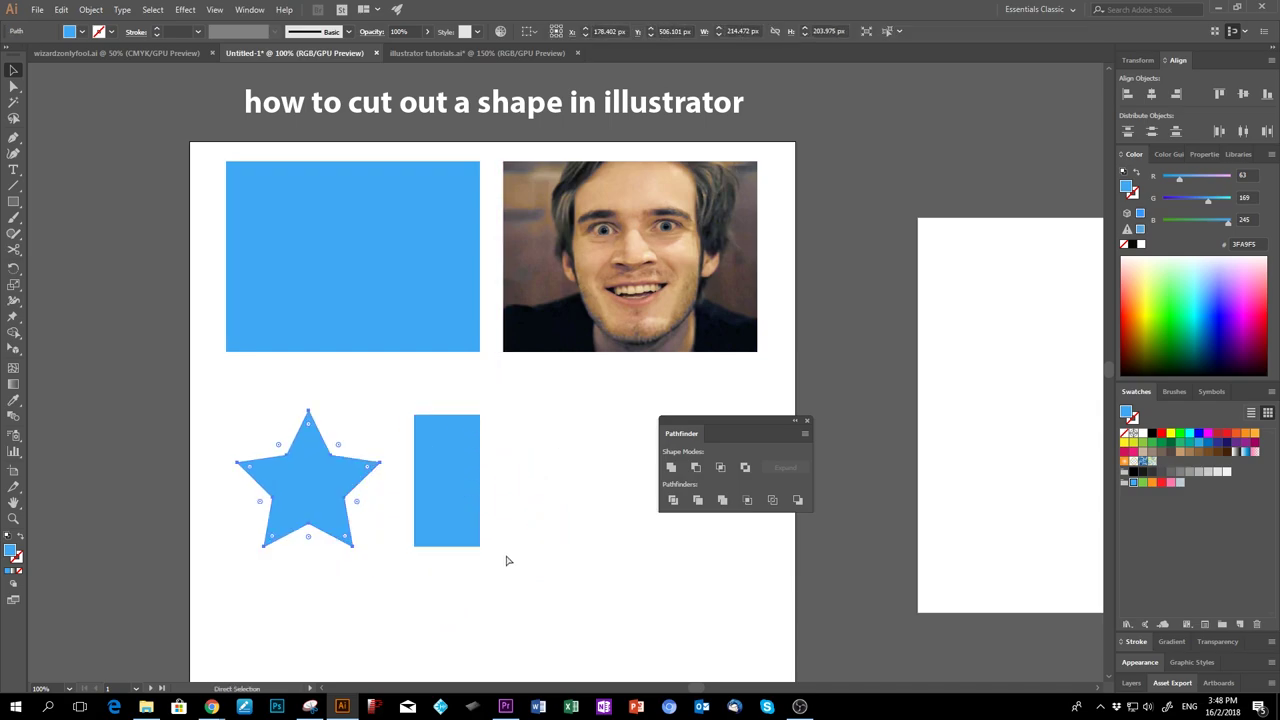
click(510, 554)
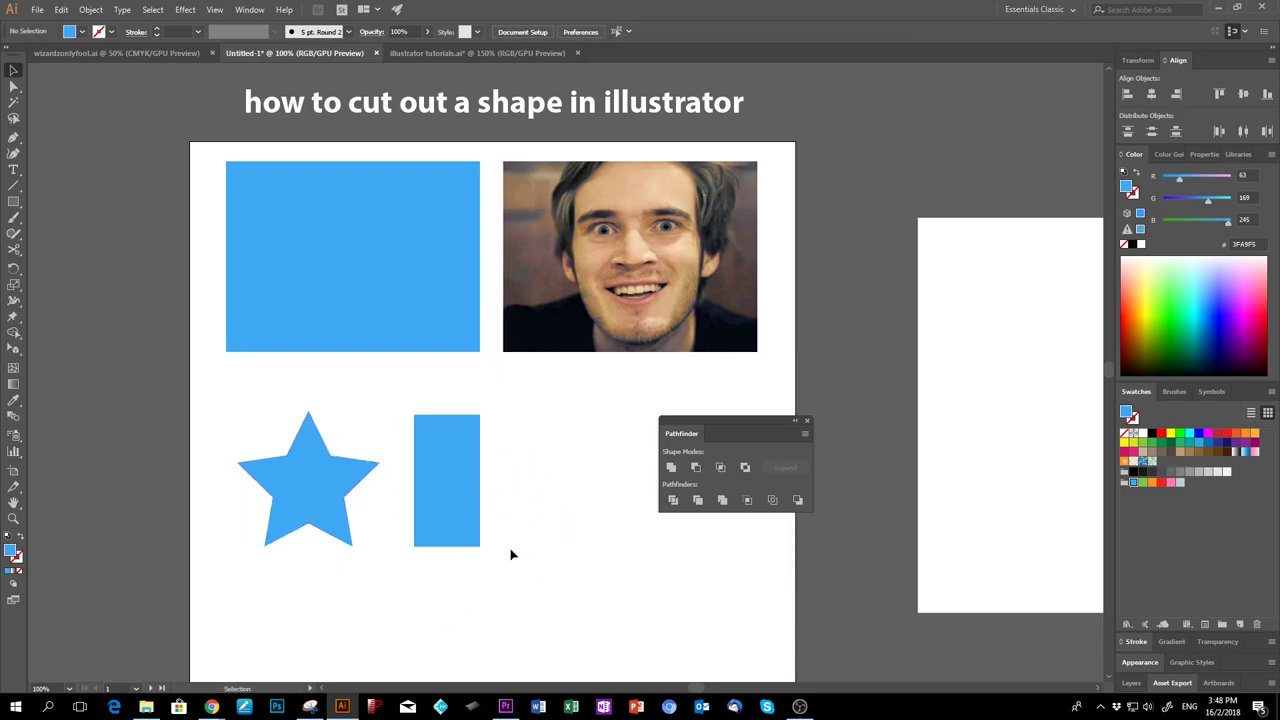
Make the large rectangle purple with red 169 and green 0
click(392, 305)
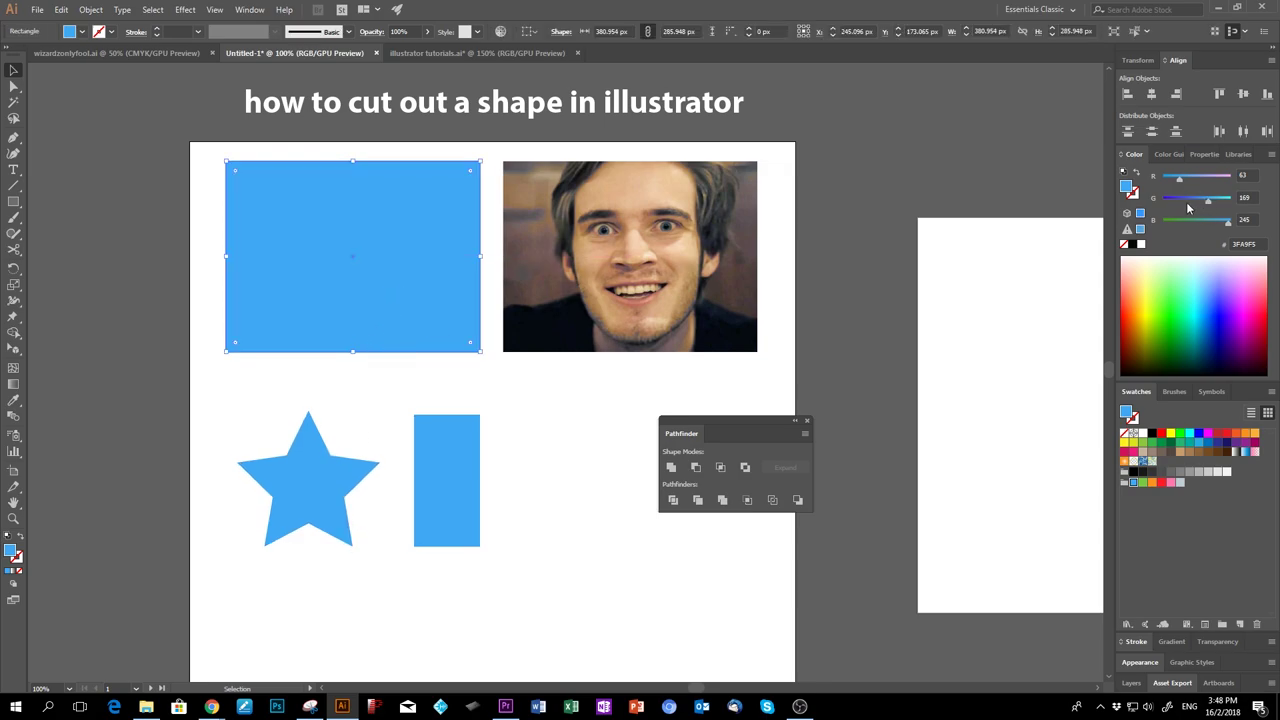
drag(1188, 207, 1150, 213)
click(1209, 178)
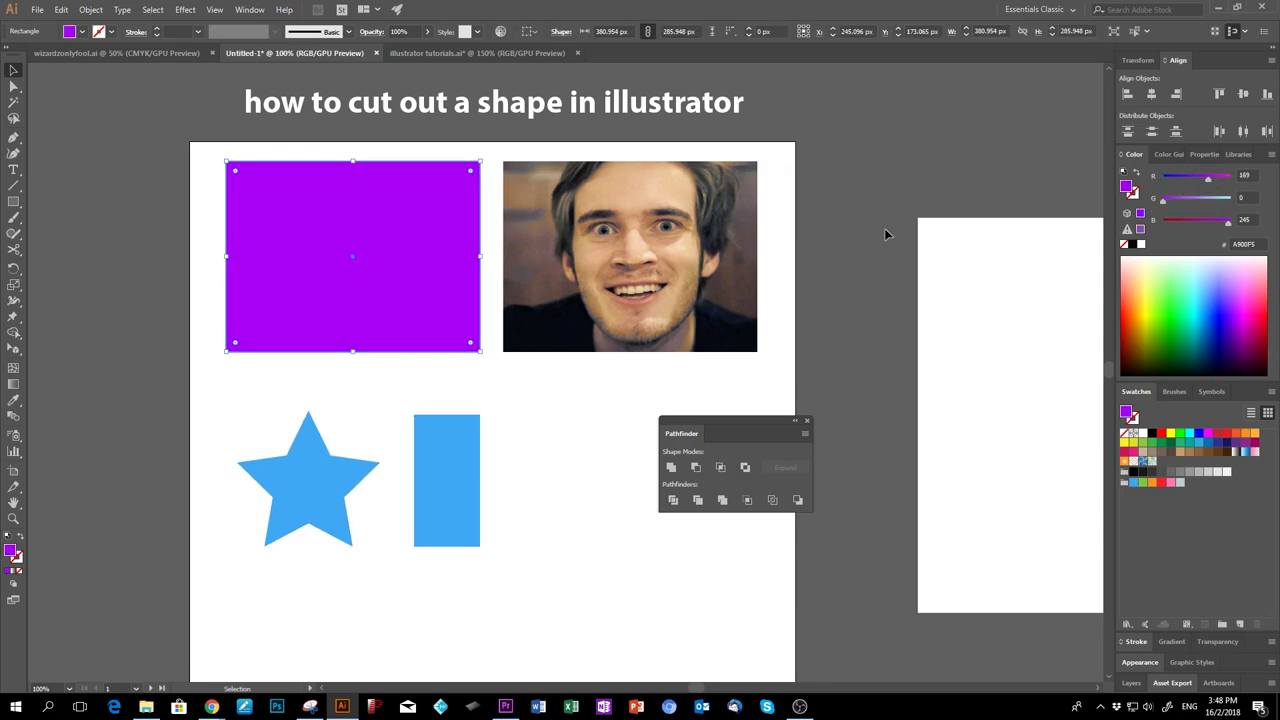
Place a copy of the blue star inside the purple rectangle
key(a)
click(513, 479)
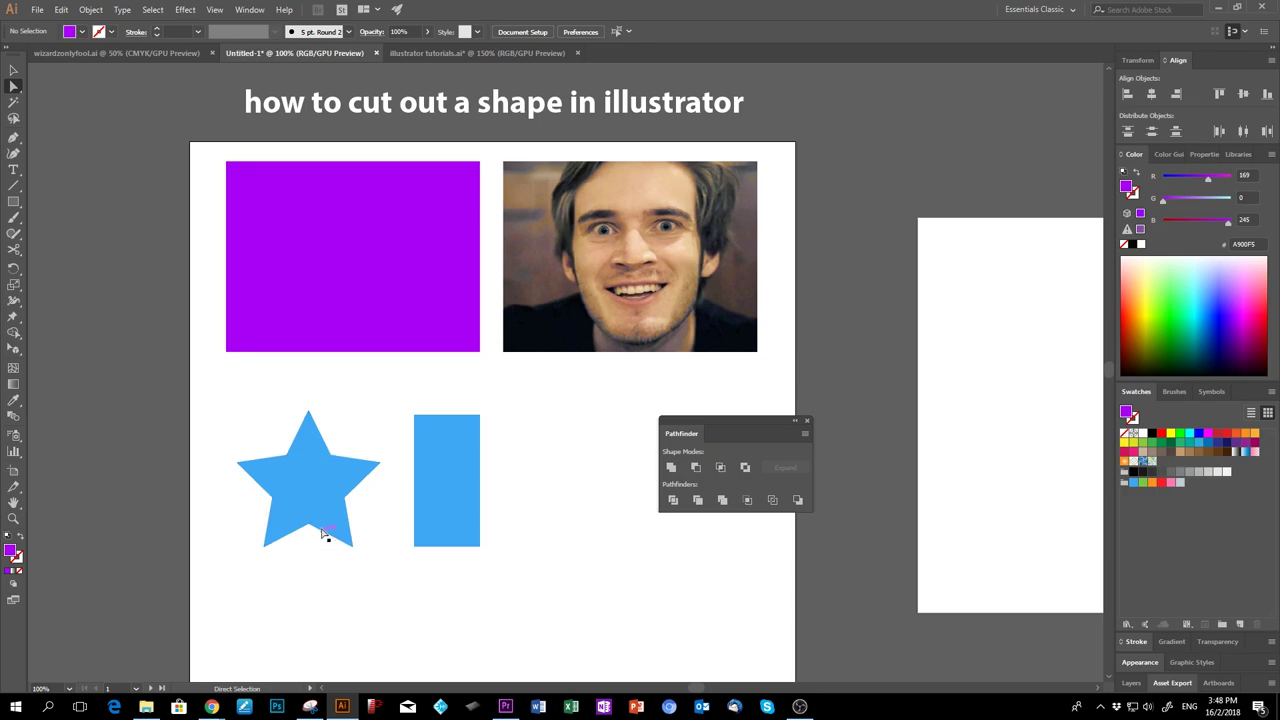
drag(326, 505, 369, 288)
click(434, 608)
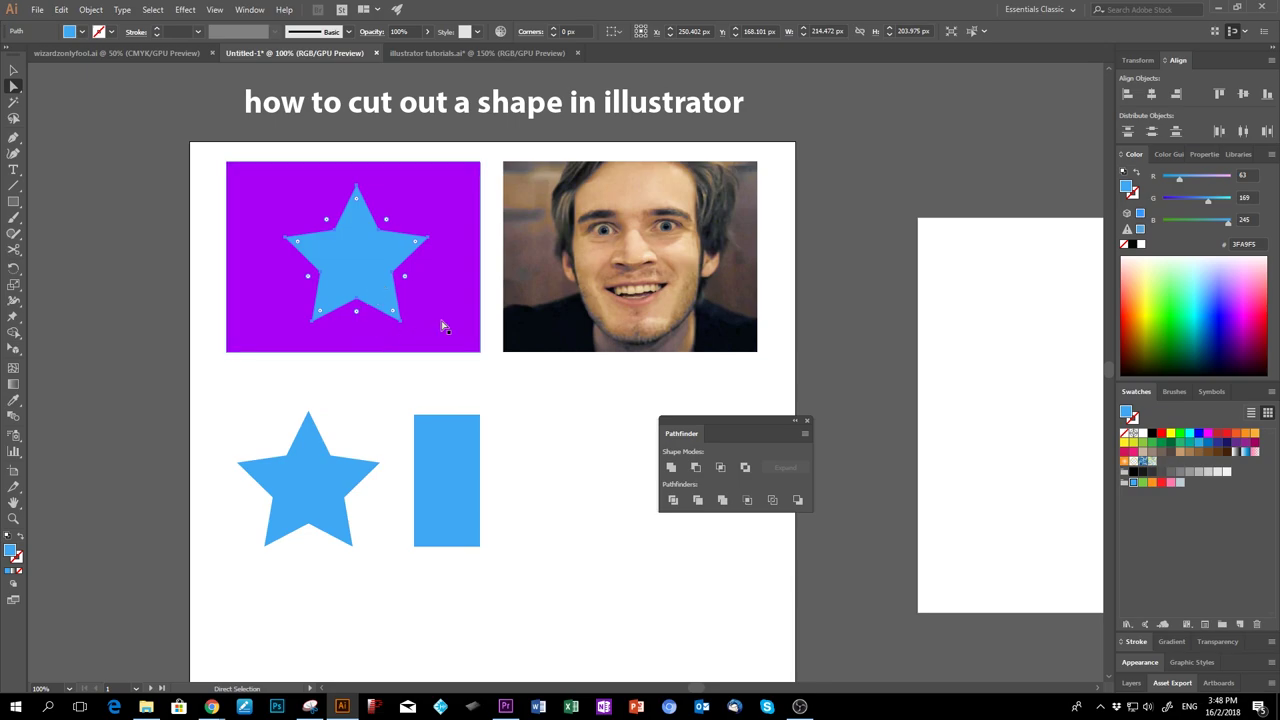
Cut the star out of the purple rectangle with Pathfinder Minus Front
shift+click(465, 292)
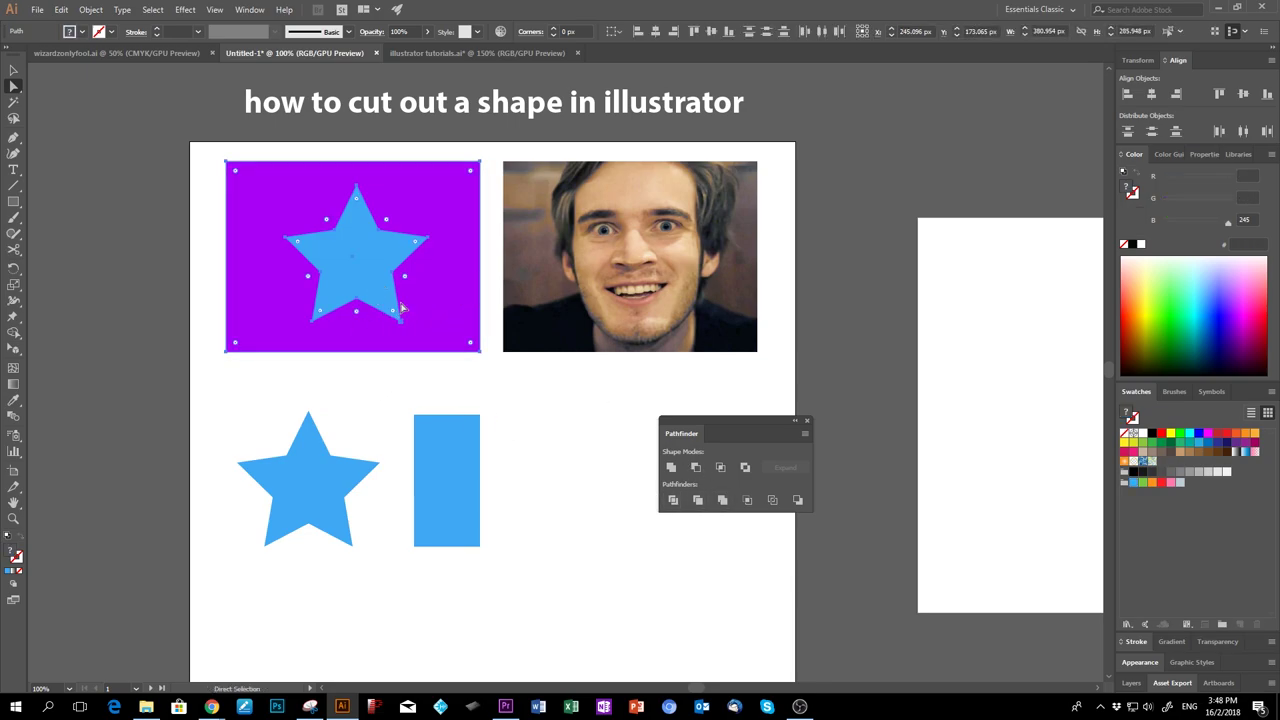
click(697, 468)
click(573, 480)
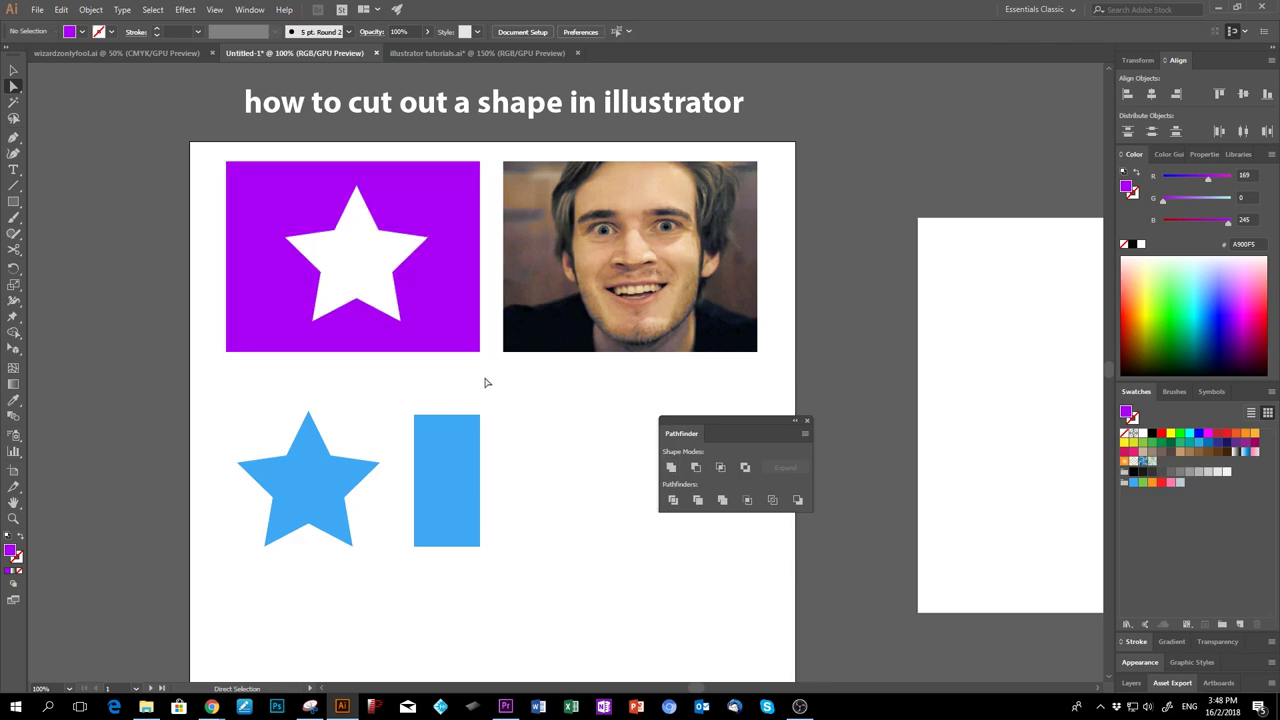
Undo the star cut-out so the blue star sits on the rectangle again
click(443, 321)
click(408, 449)
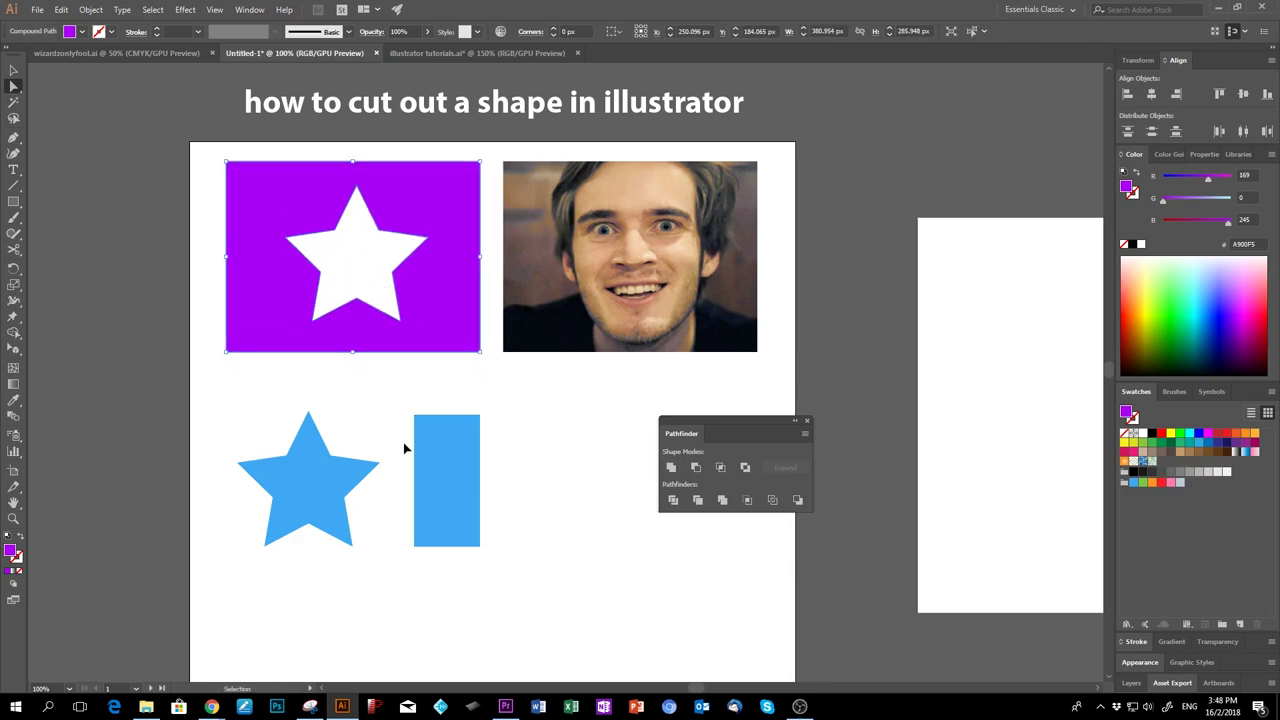
key(ctrl+z)
key(a)
click(614, 580)
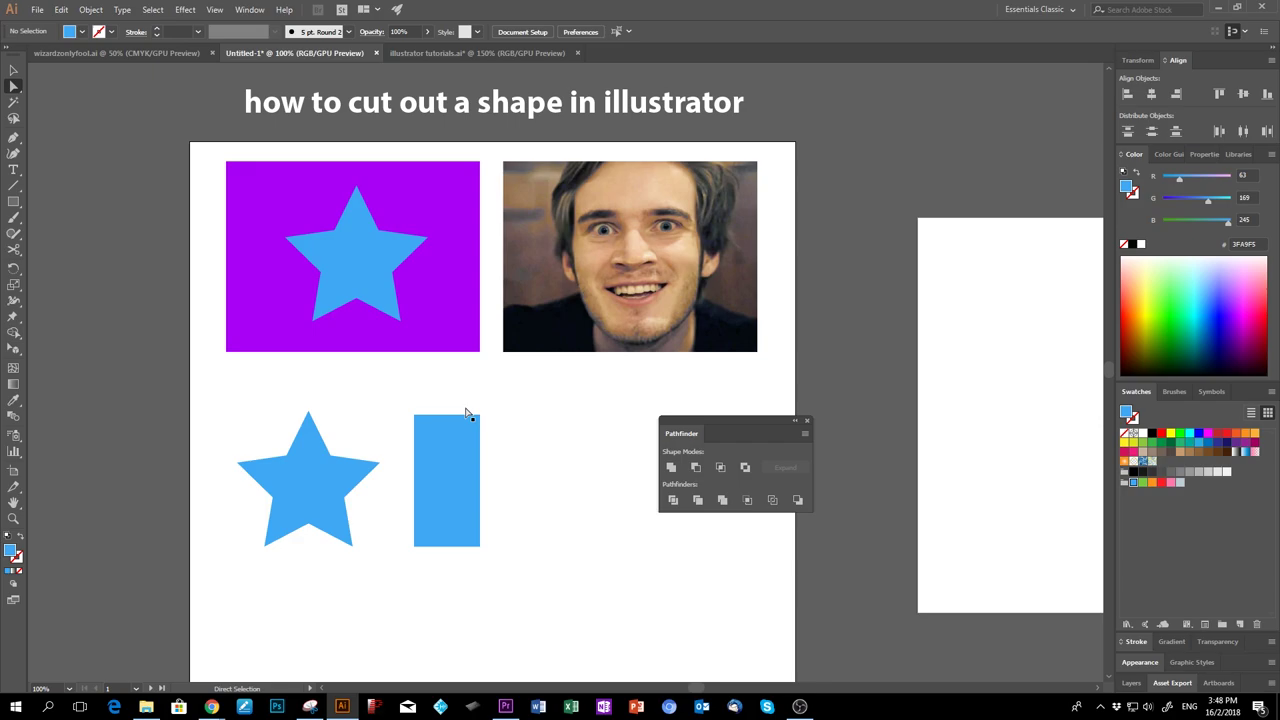
click(351, 294)
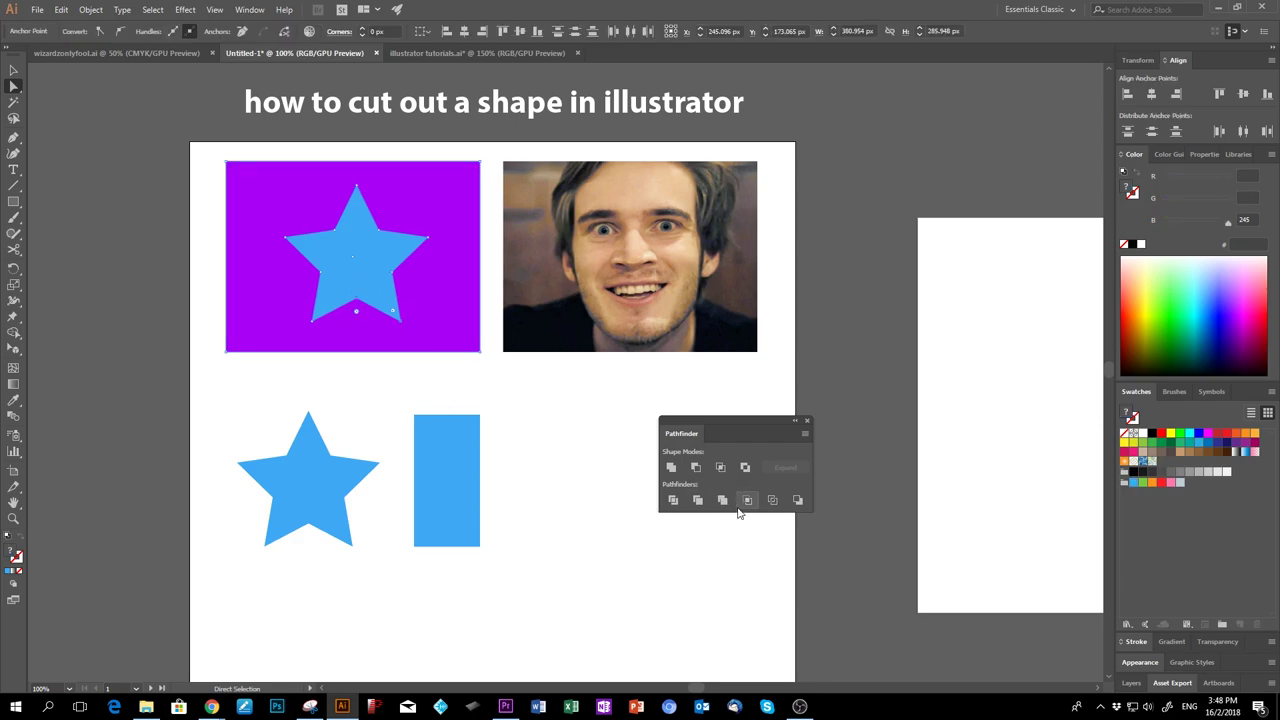
click(676, 503)
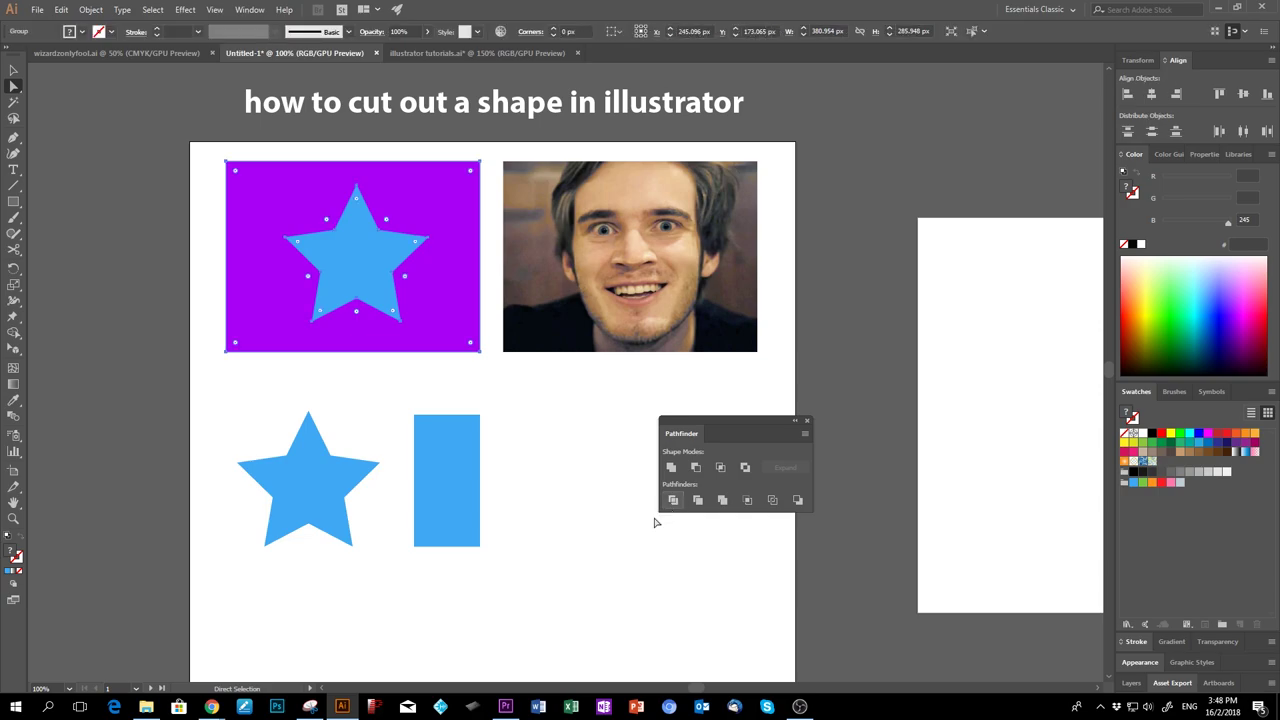
click(654, 523)
drag(376, 281, 578, 490)
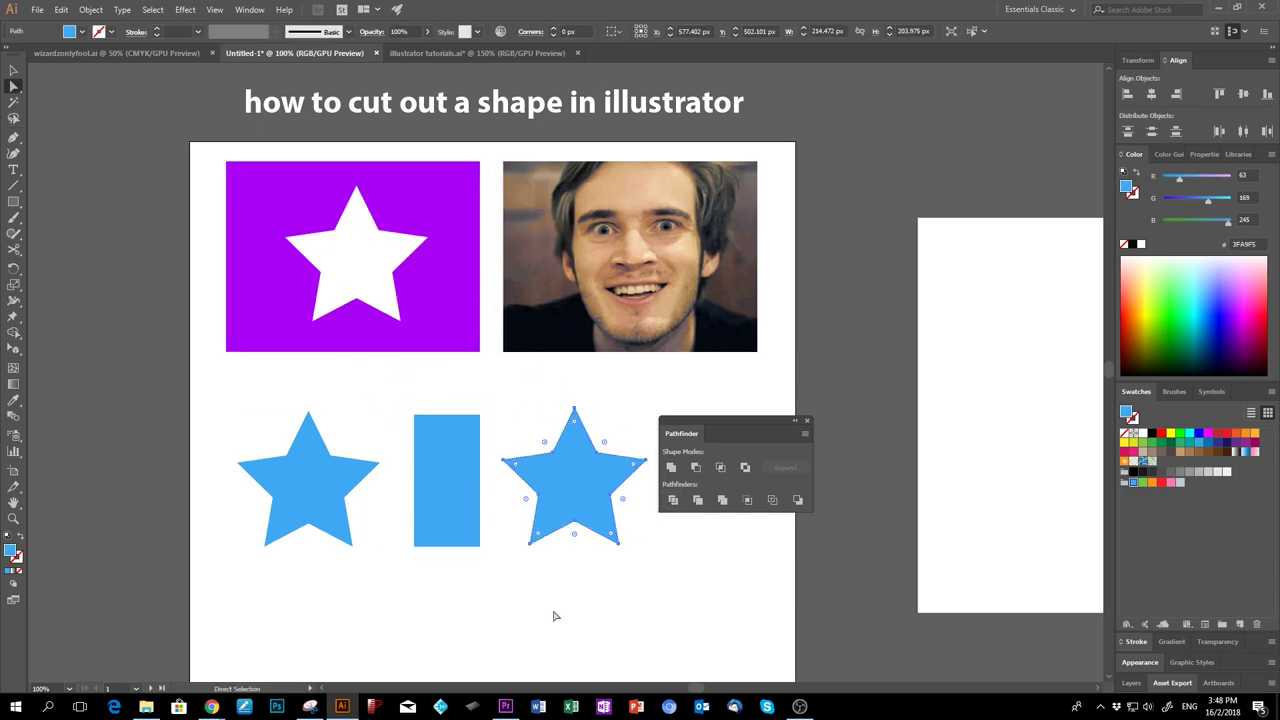
key(ctrl+z)
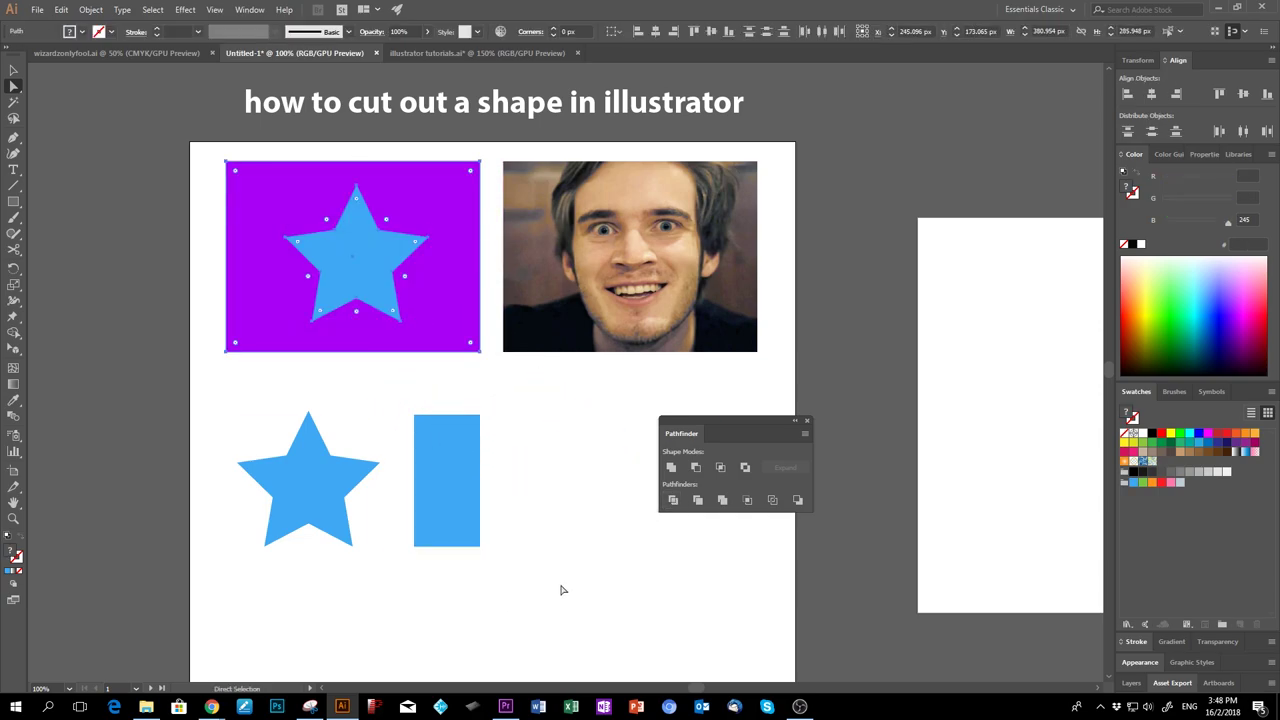
click(404, 382)
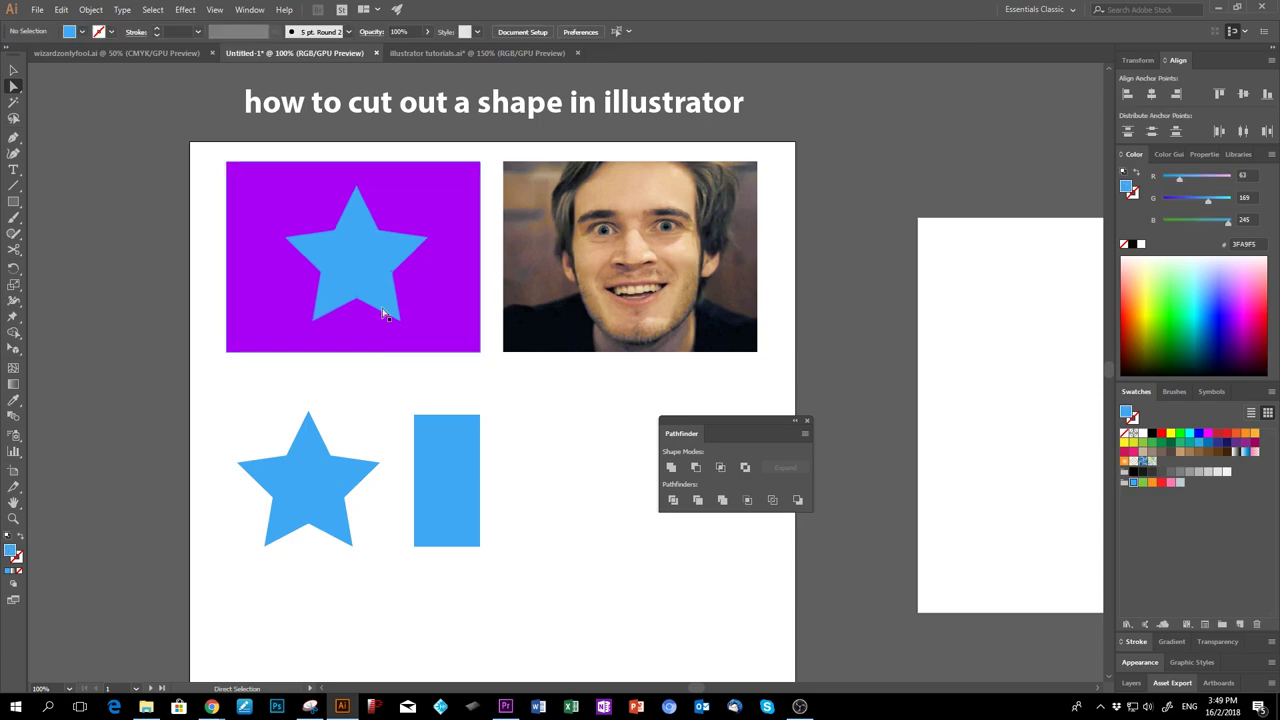
drag(427, 240, 508, 318)
Shrink a star copy to a small star and place it inside the purple rectangle
key(v)
drag(510, 266, 462, 313)
drag(441, 343, 287, 297)
shift+click(366, 280)
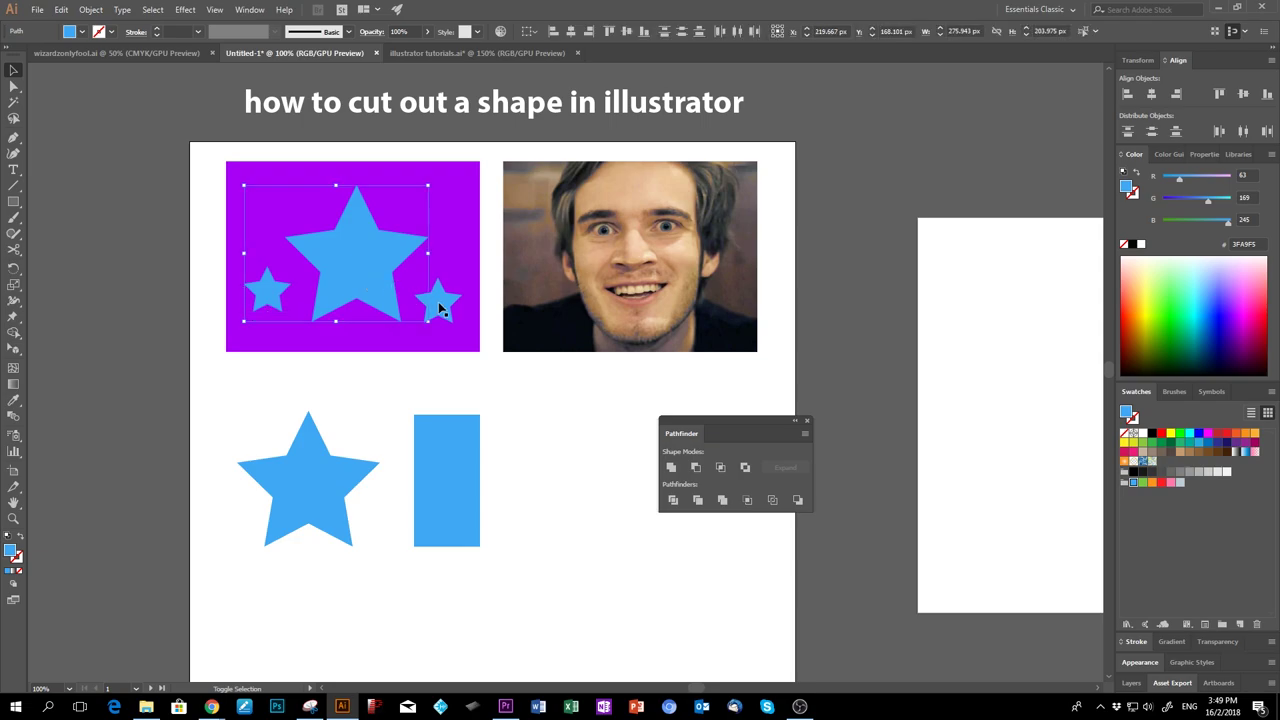
shift+click(436, 302)
click(457, 357)
Test Minus Front on the three stars and purple rectangle, then undo it
click(440, 310)
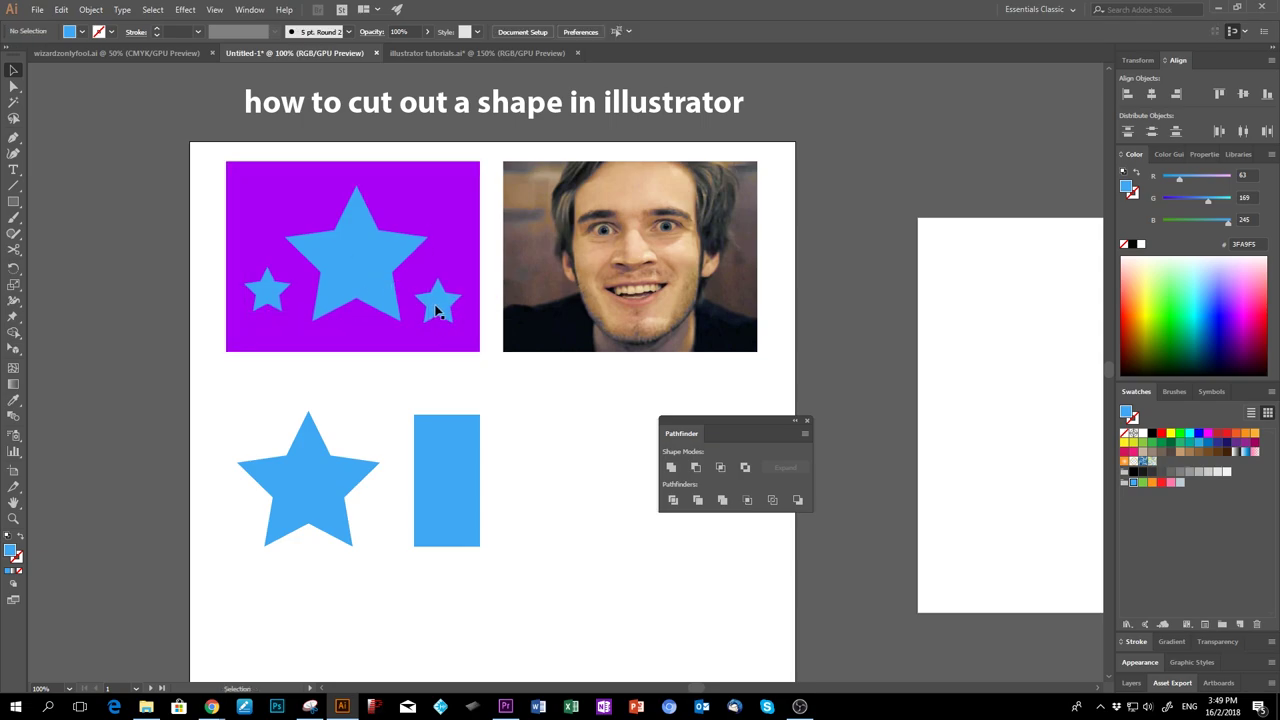
shift+click(350, 280)
shift+click(286, 294)
shift+click(294, 334)
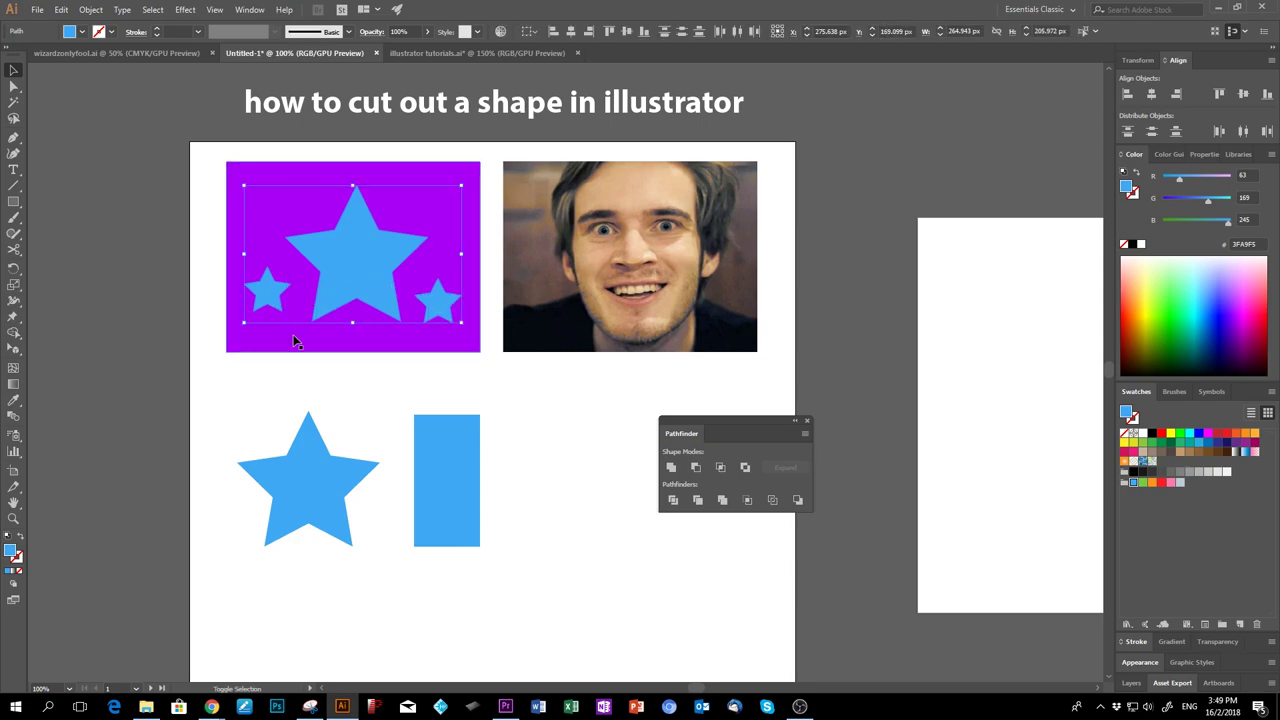
click(696, 467)
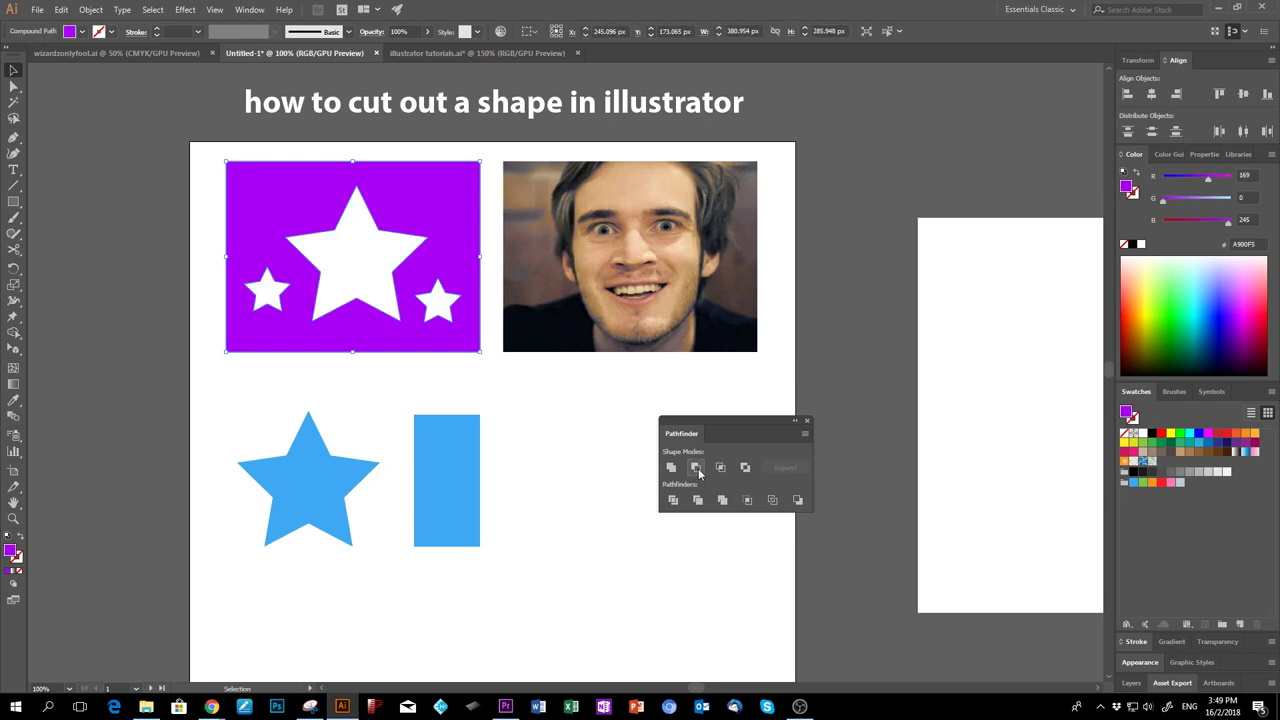
key(ctrl+z)
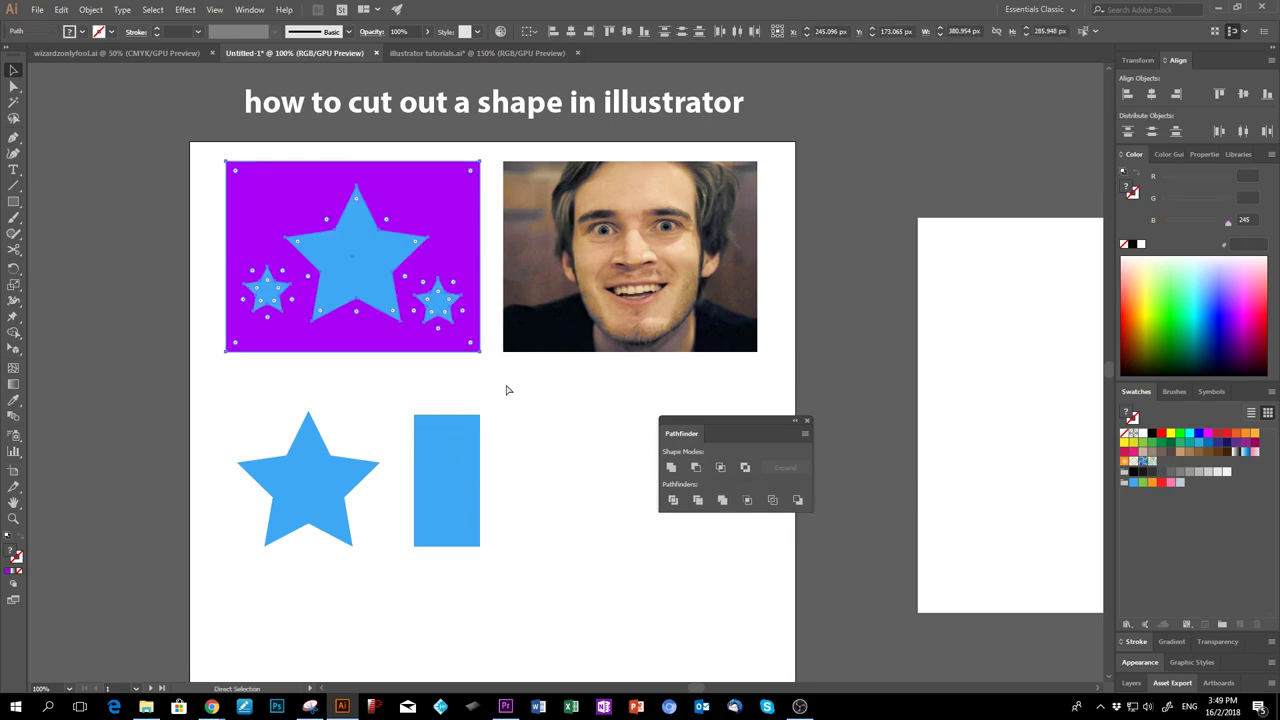
click(506, 386)
Add a small blue bar copy beside the big star, test Minus Front, and undo
drag(423, 466, 478, 218)
drag(475, 168, 453, 203)
drag(481, 158, 216, 360)
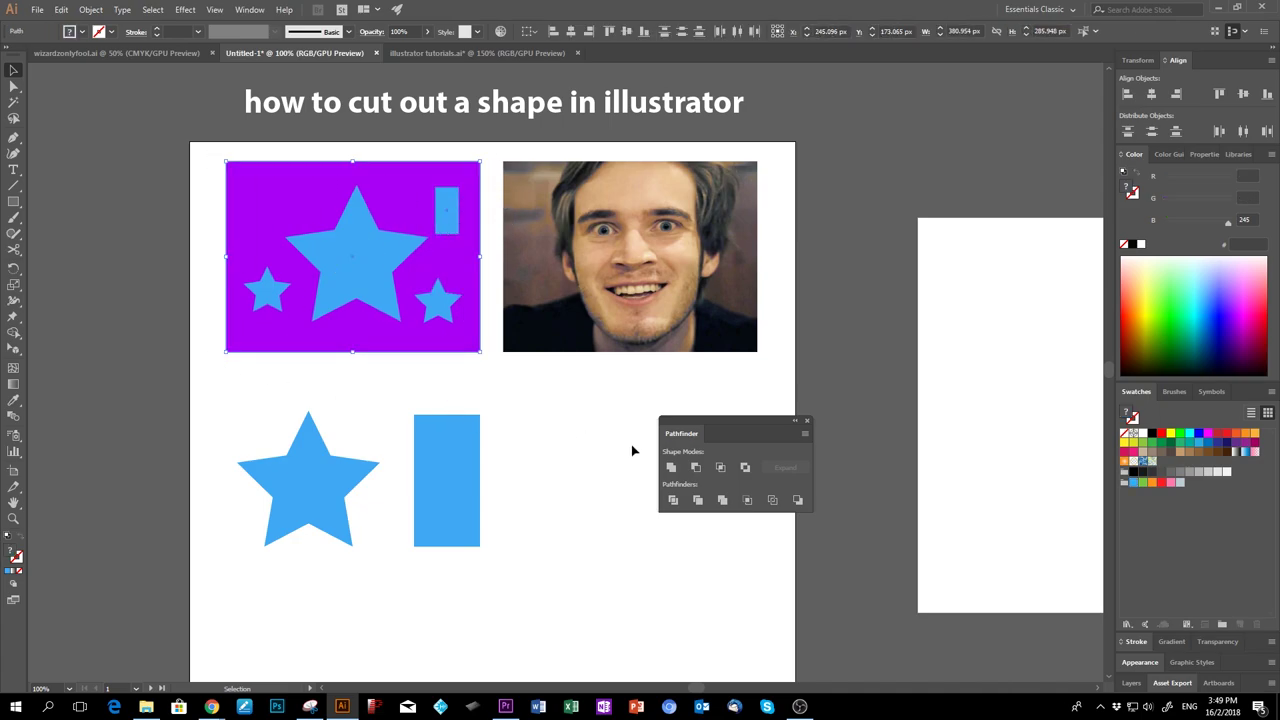
click(696, 474)
key(a)
drag(203, 152, 486, 392)
key(ctrl+z)
key(v)
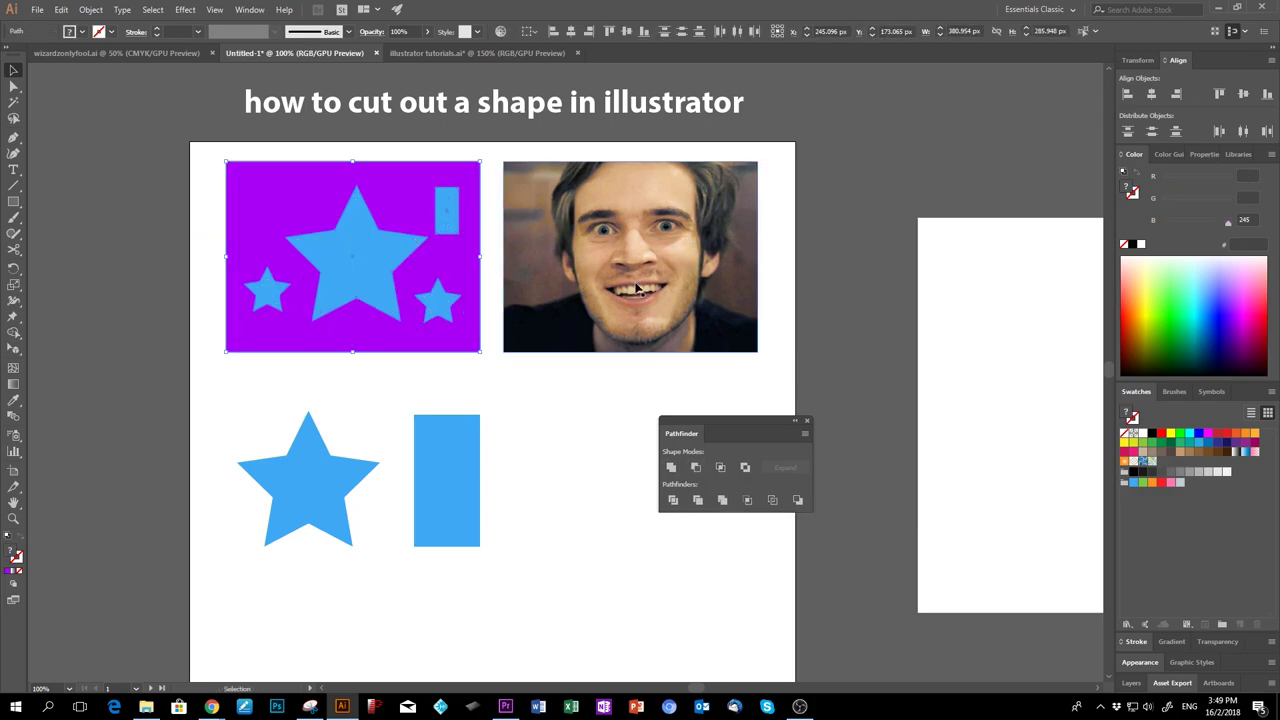
click(546, 498)
Place a copy of the blue rectangle over the face in the photo
click(466, 514)
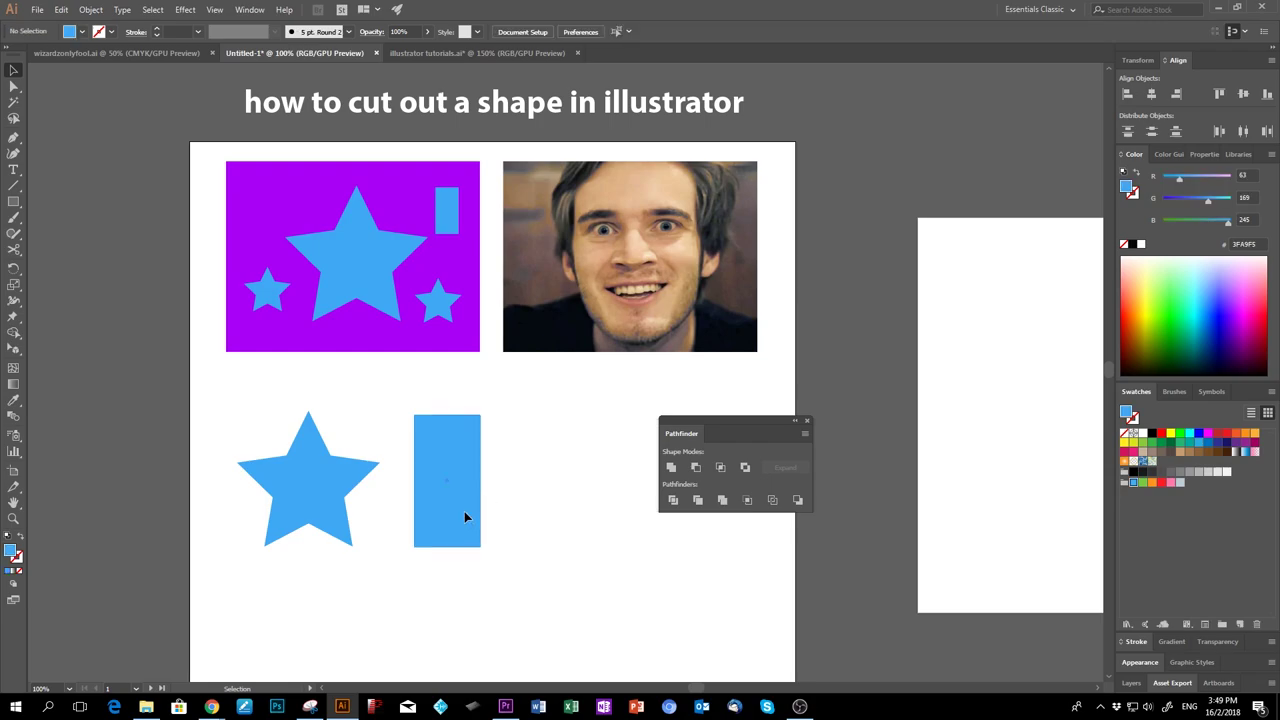
drag(466, 514, 658, 295)
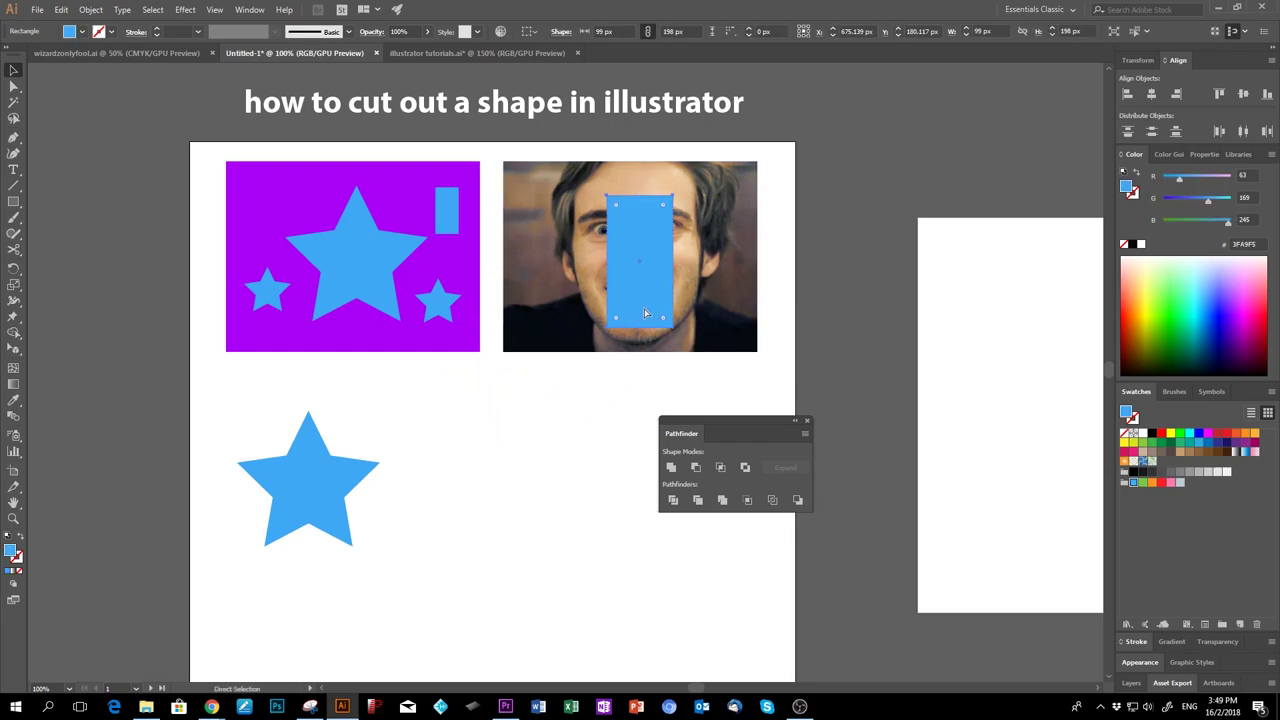
key(ctrl+z)
drag(457, 480, 660, 265)
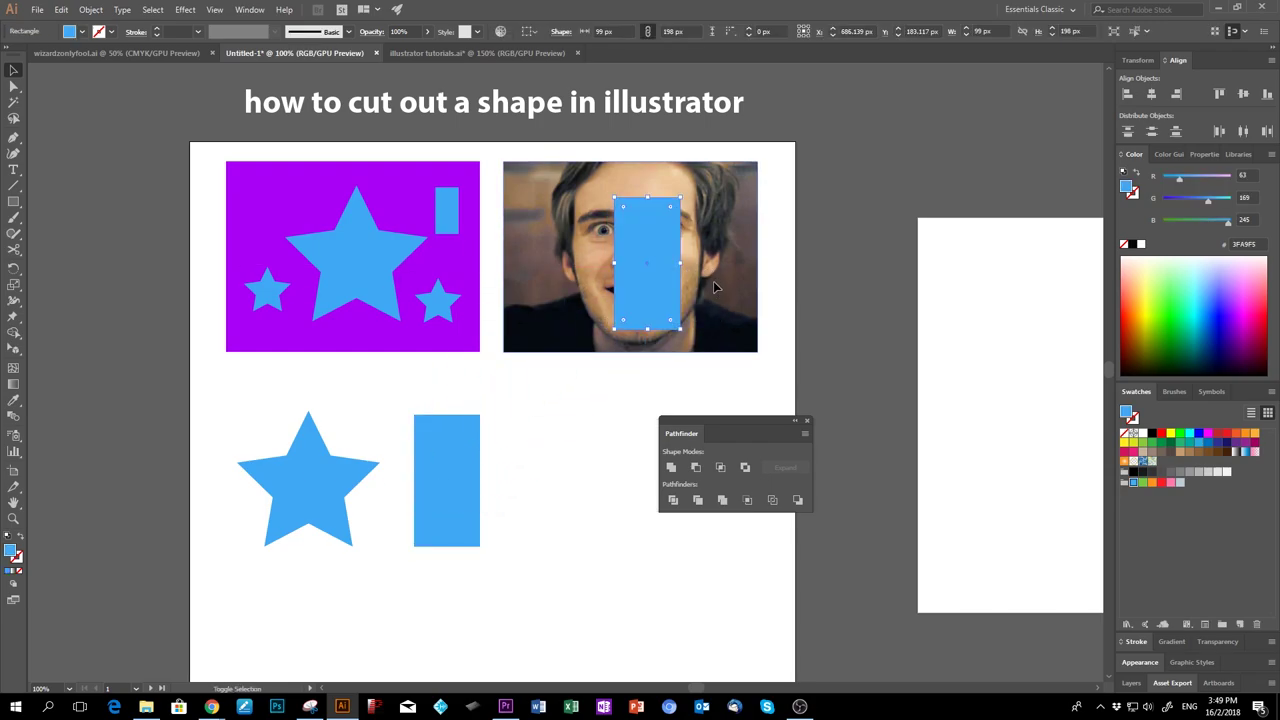
shift+click(717, 286)
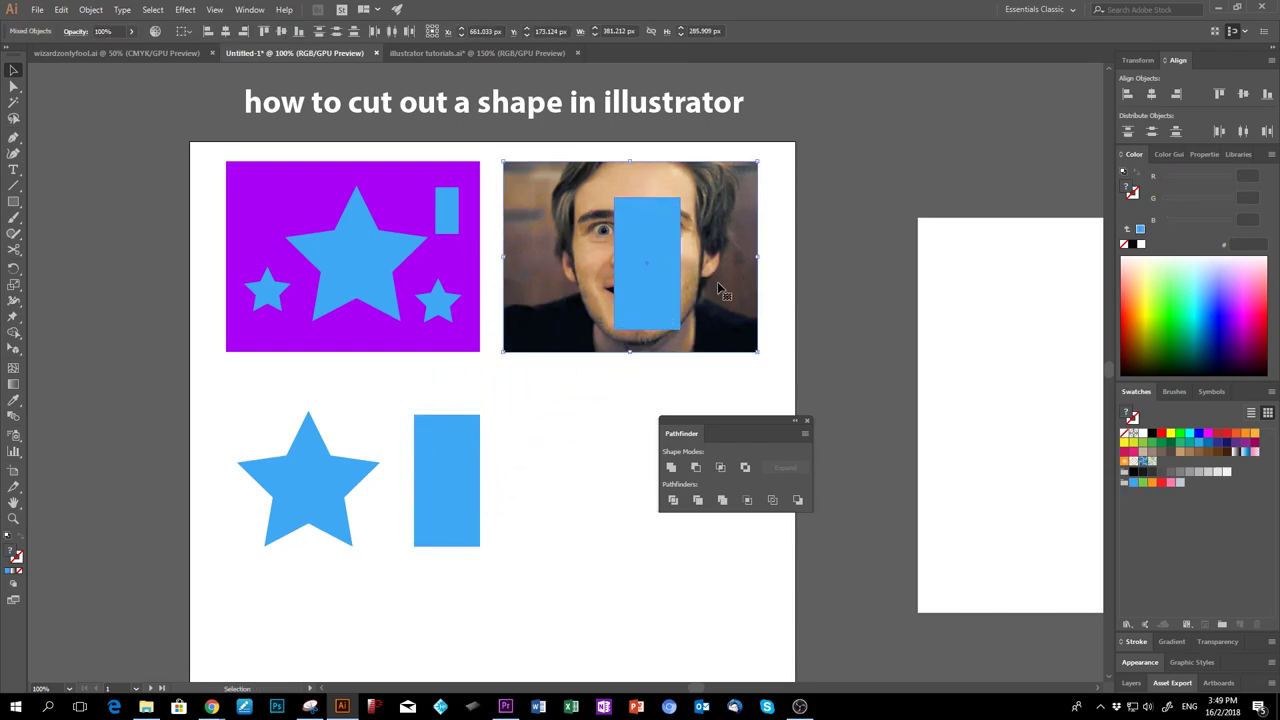
click(697, 469)
Widen the rectangle over the face and make a clipping mask with the photo
click(717, 281)
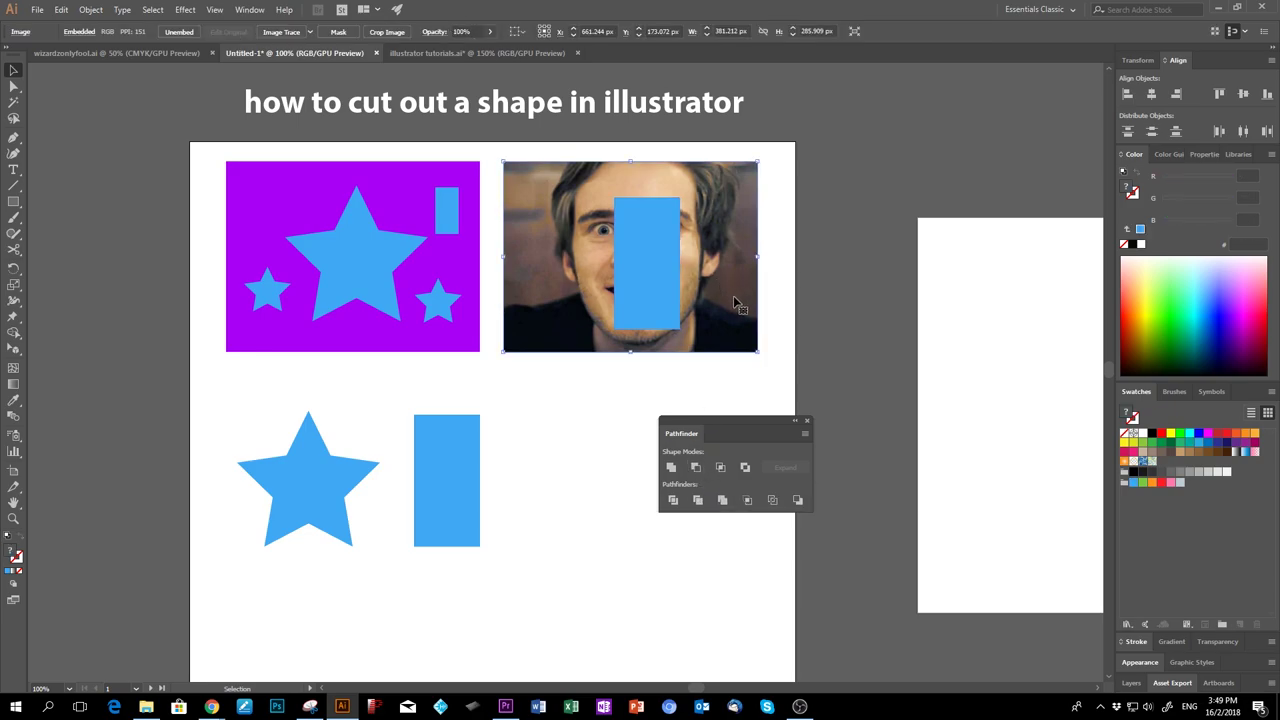
drag(658, 297, 692, 263)
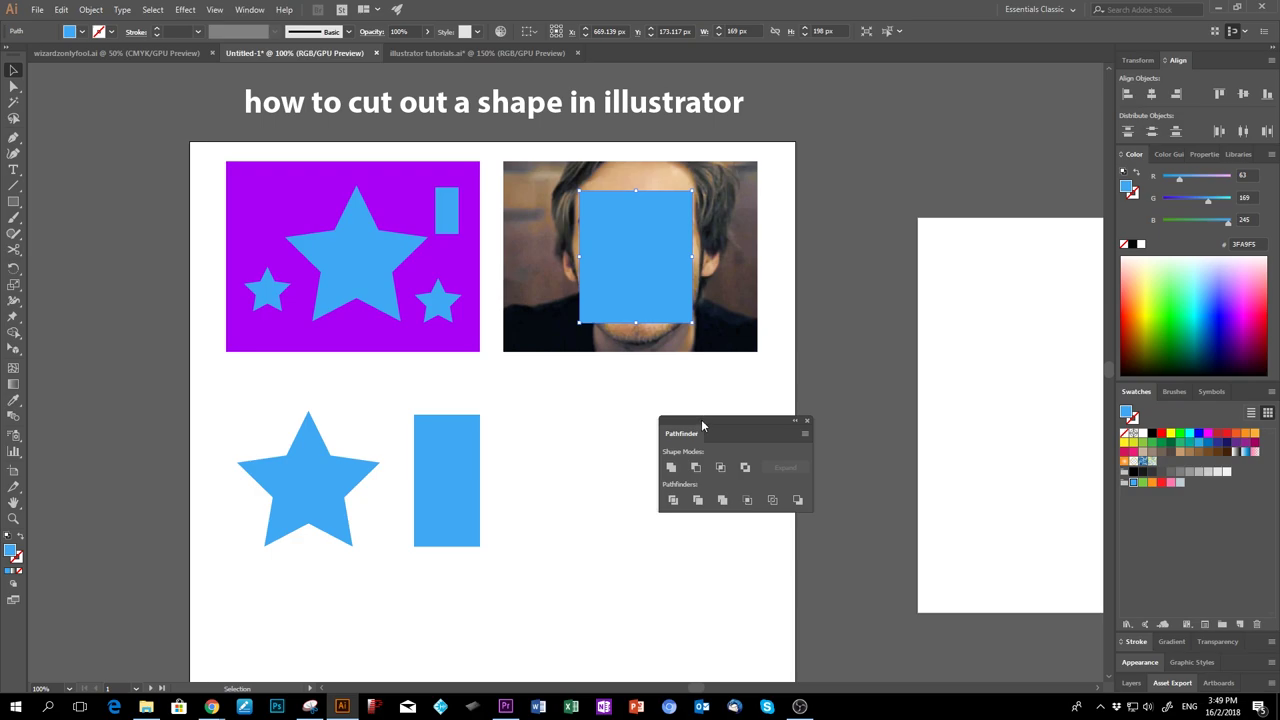
shift+click(629, 348)
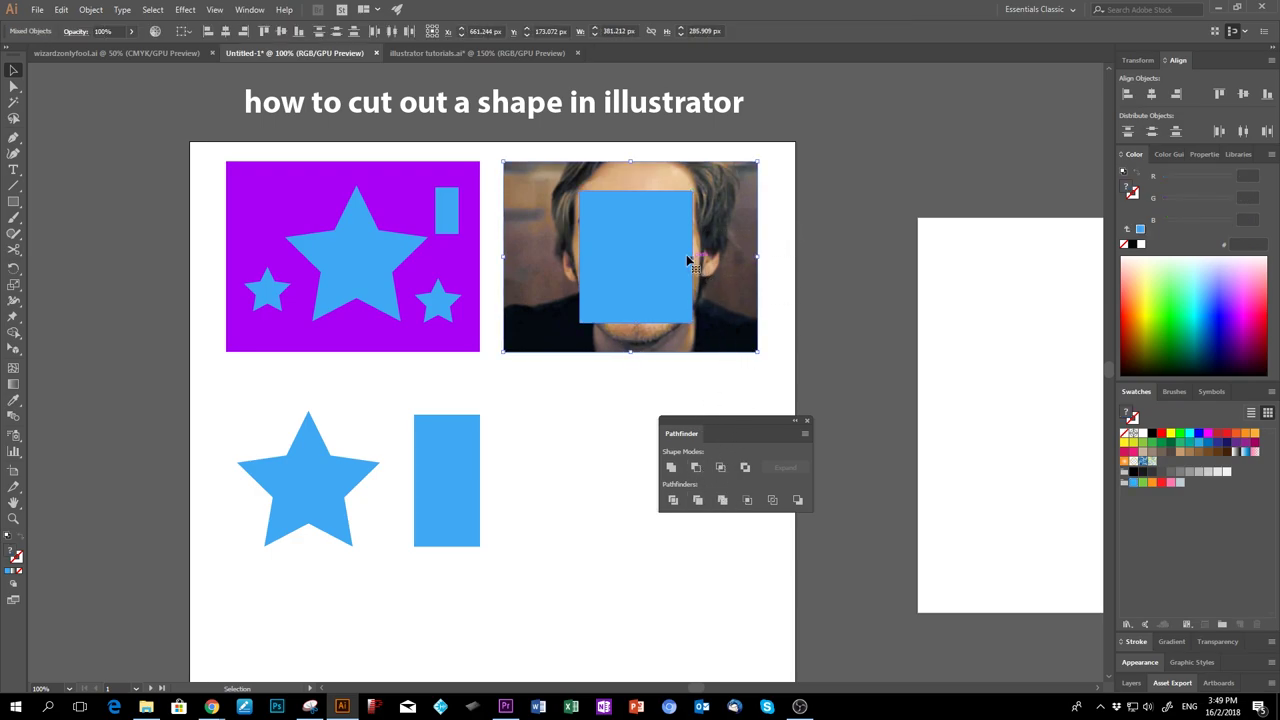
right_click(682, 297)
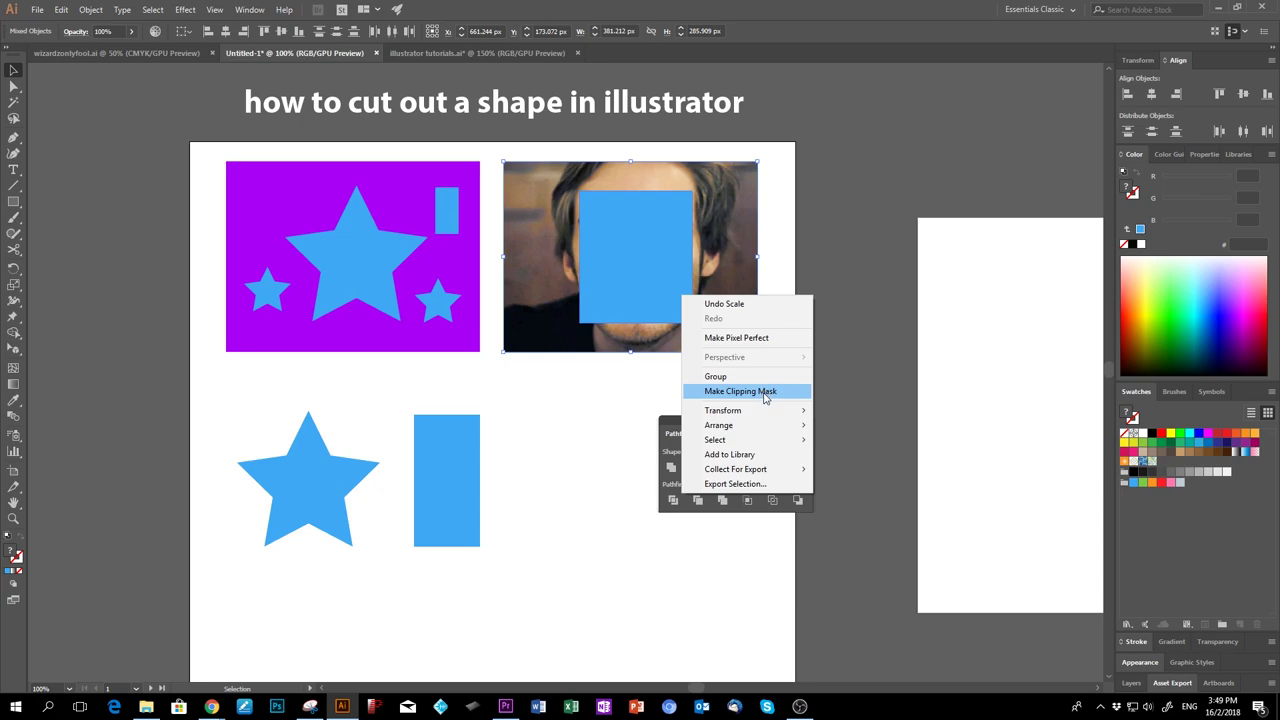
click(763, 394)
click(777, 360)
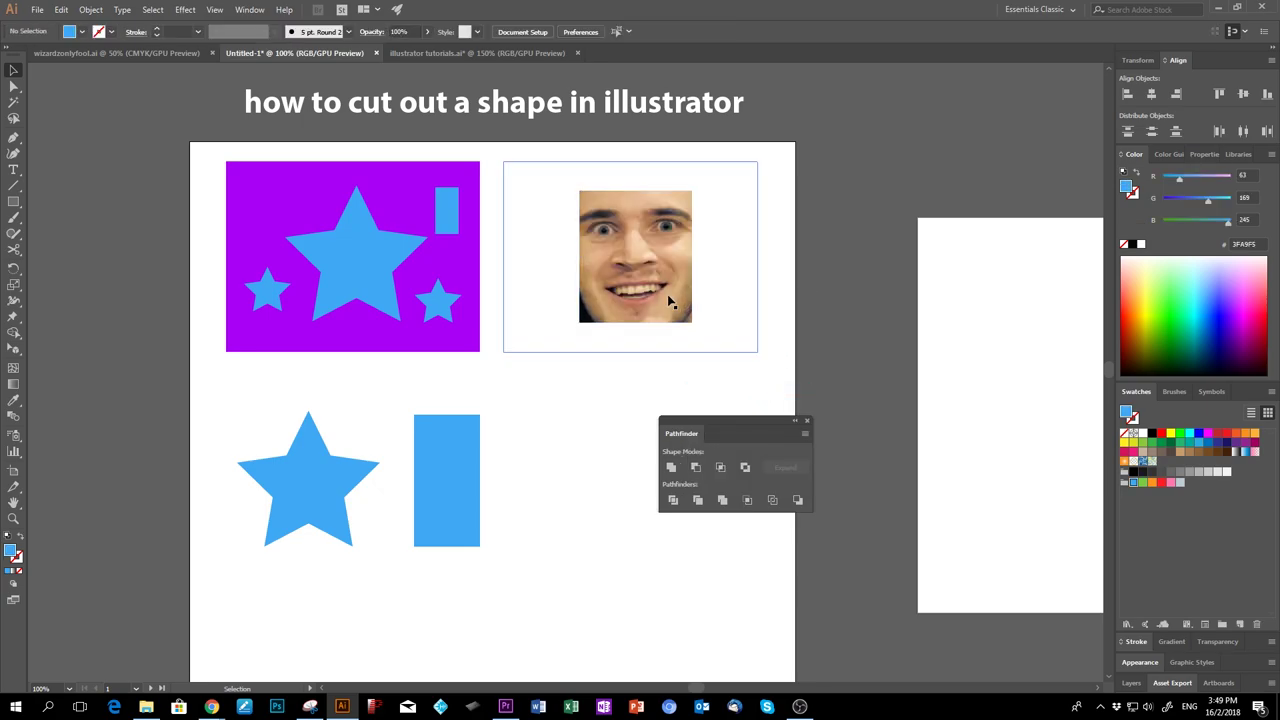
click(671, 281)
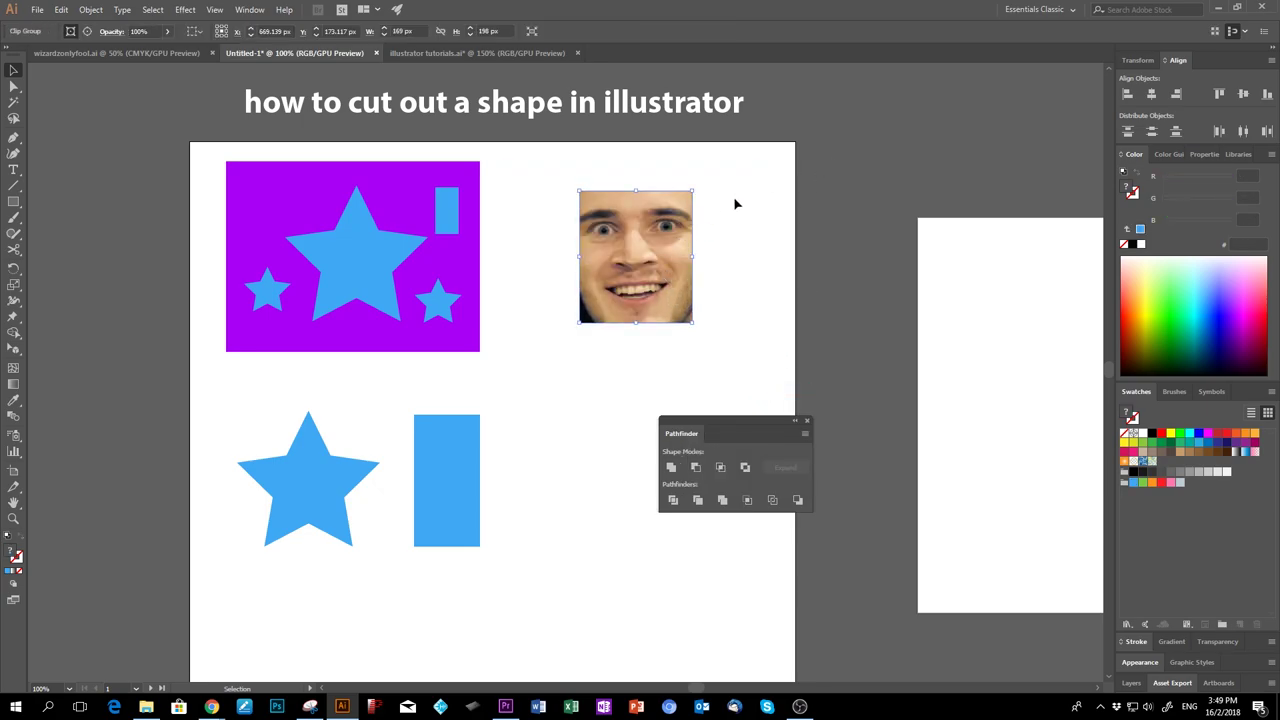
Release the clipping mask and undo the rectangle copy, restoring the uncropped photo
drag(664, 260, 599, 470)
key(ctrl+z)
key(ctrl+alt+7)
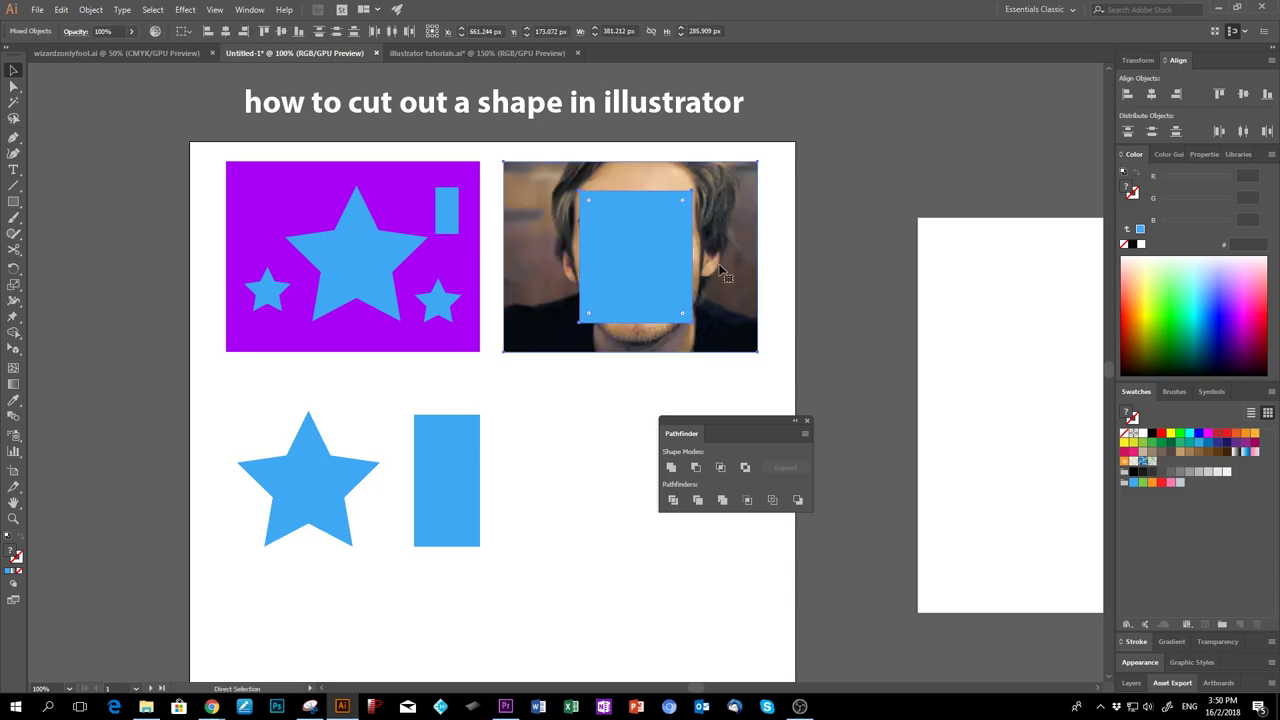
key(ctrl+z)
key(ctrl+z)
key(a)
key(ctrl+z)
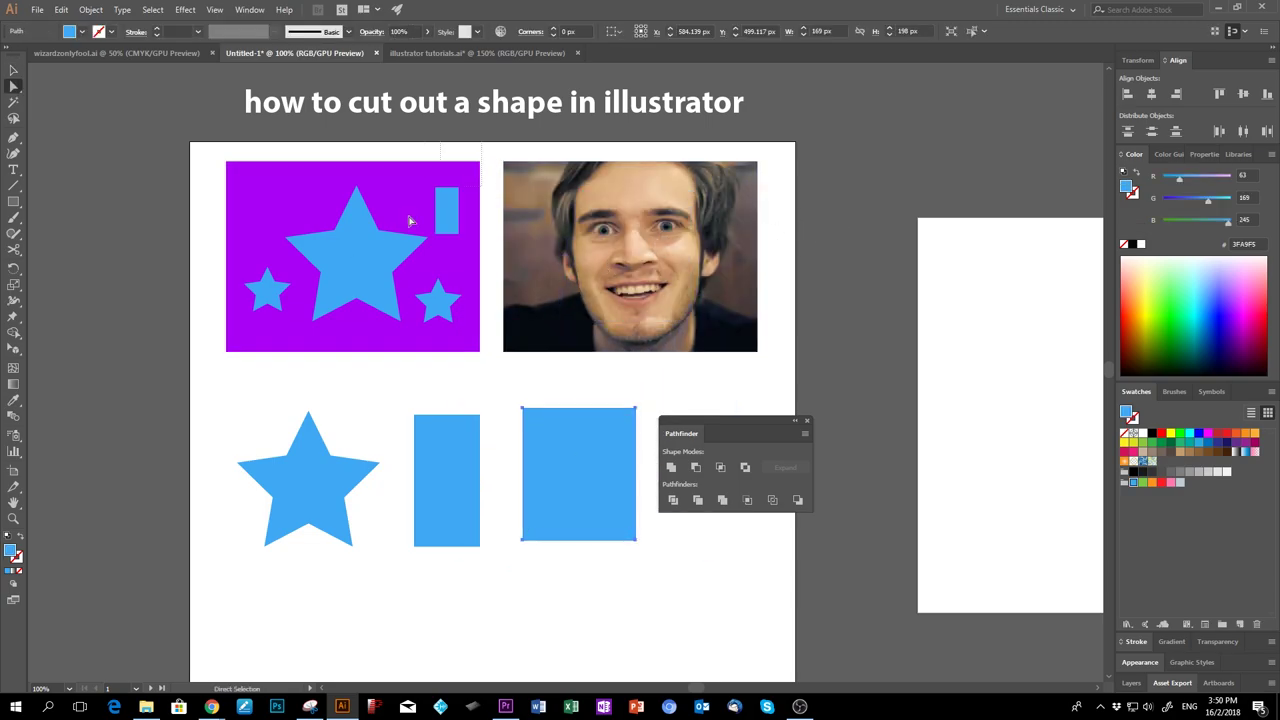
Cut the blue stars and bar out of the purple rectangle with Minus Front
drag(484, 151, 260, 357)
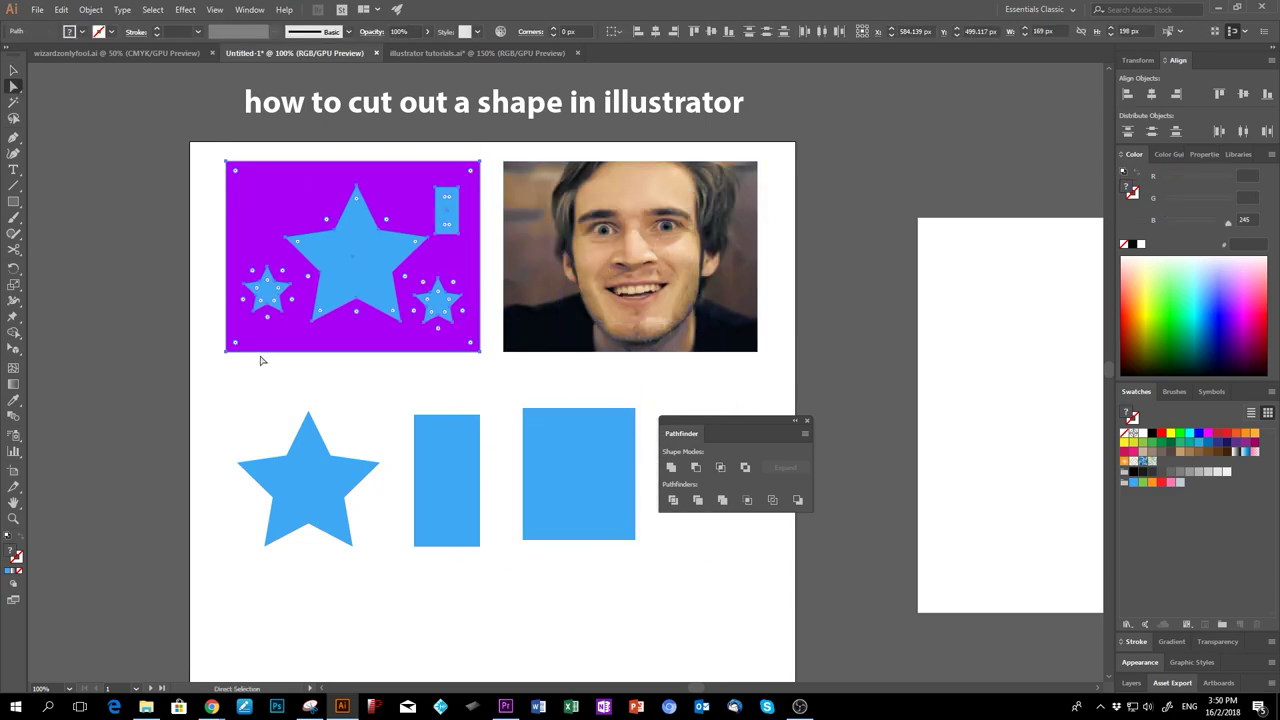
click(700, 473)
click(366, 293)
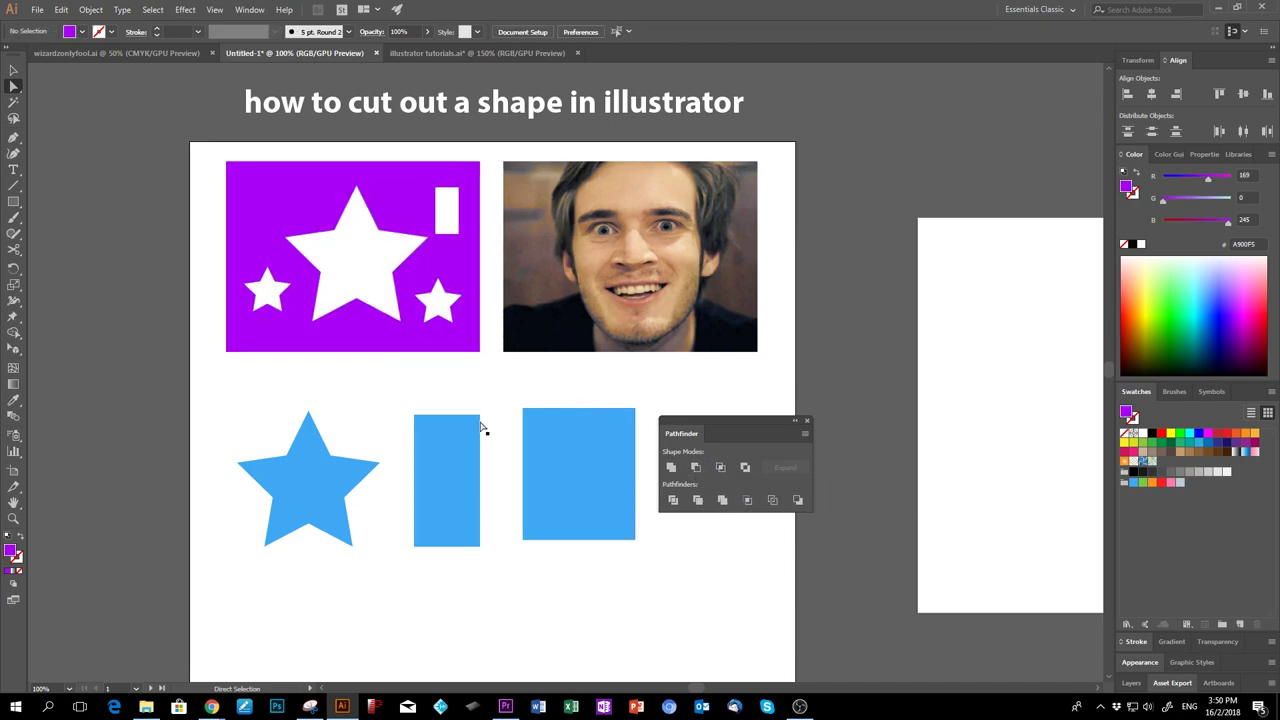
Place two blue rectangle copies on the photo, enlarging one to cover it
drag(600, 458, 671, 279)
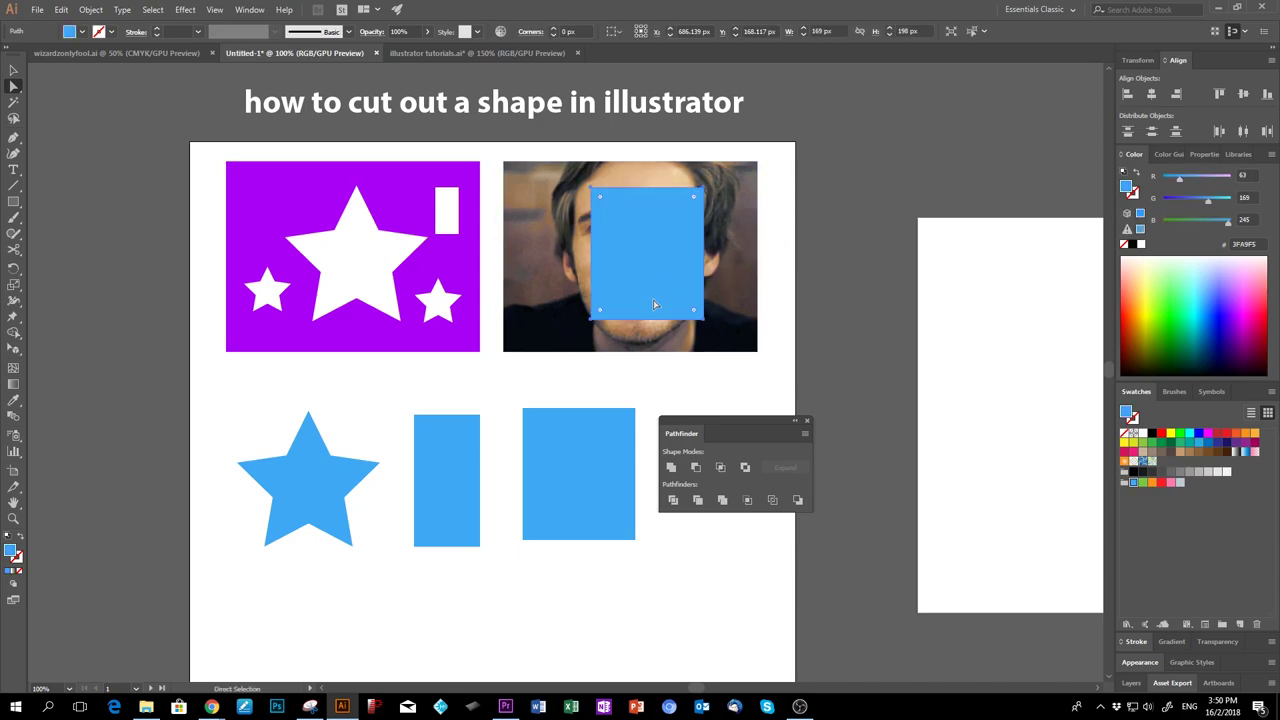
mouse_move(654, 291)
mouse_down()
mouse_move(836, 286)
mouse_move(584, 258)
mouse_move(640, 300)
mouse_up()
key(v)
drag(749, 345, 760, 351)
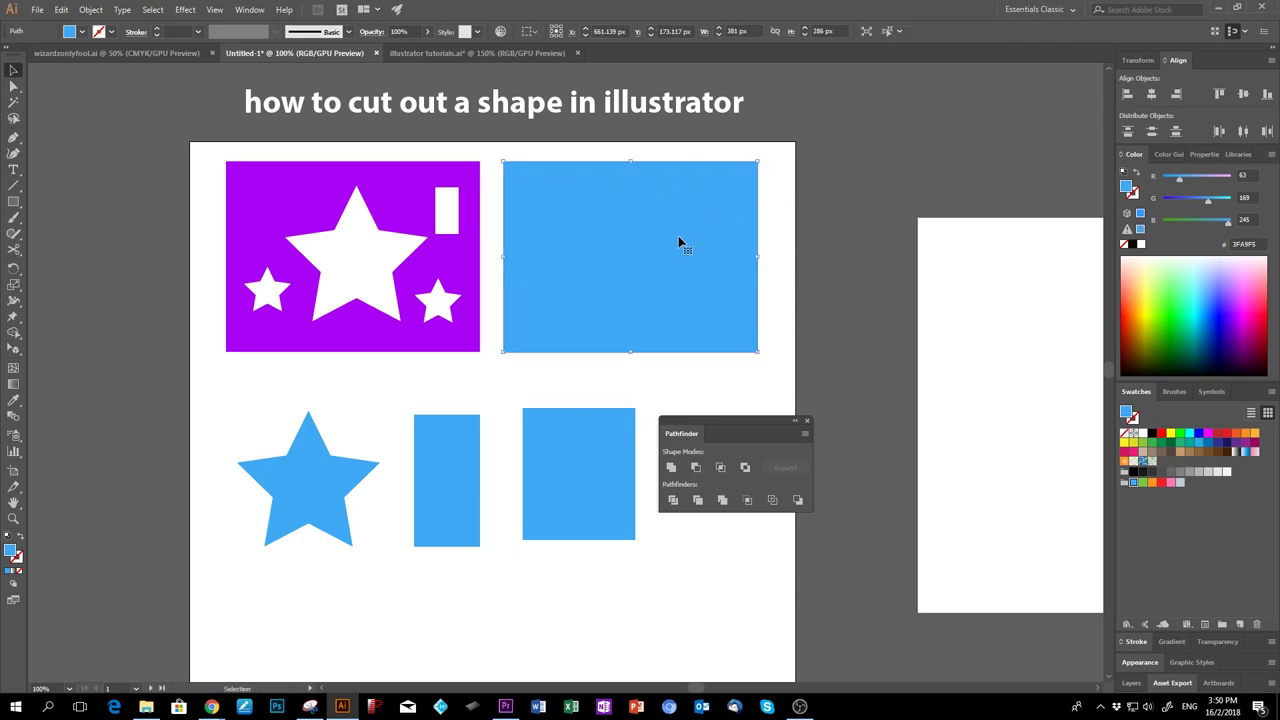
click(831, 237)
click(686, 265)
key(Delete)
click(697, 225)
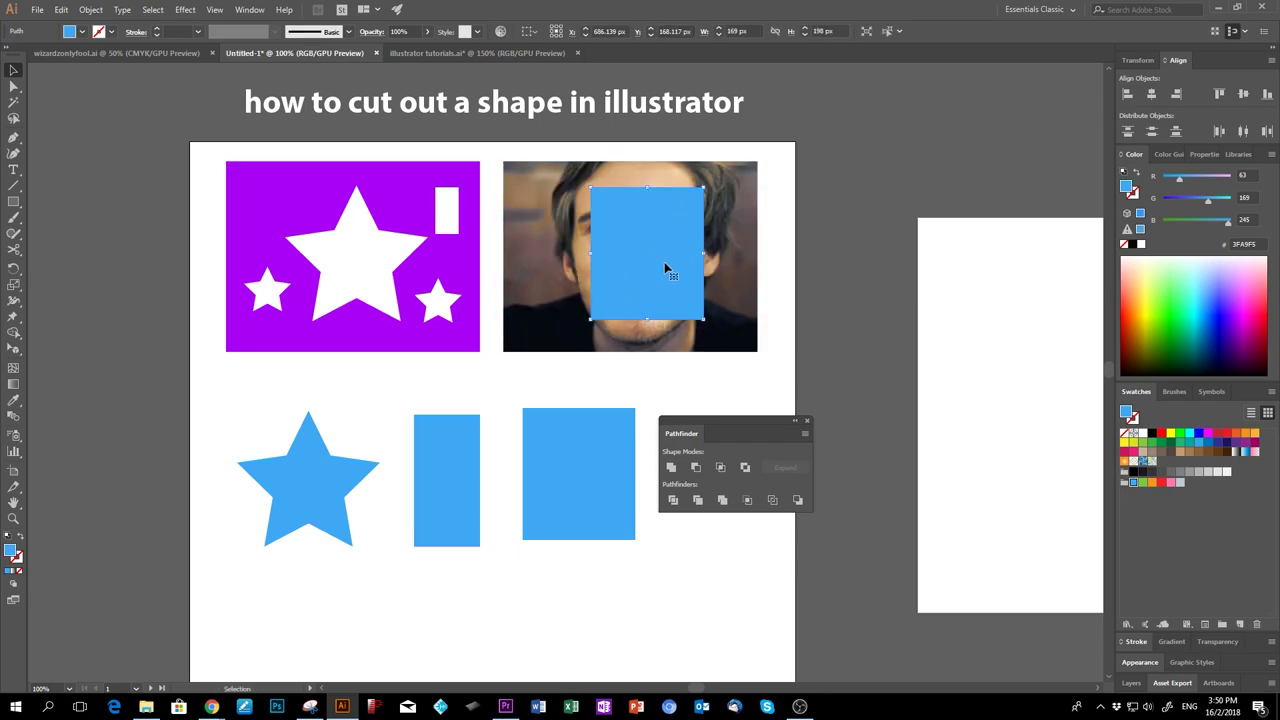
key(ctrl+z)
click(782, 234)
Fill the inner rectangle purple by eyedropper-sampling the purple rectangle
click(661, 289)
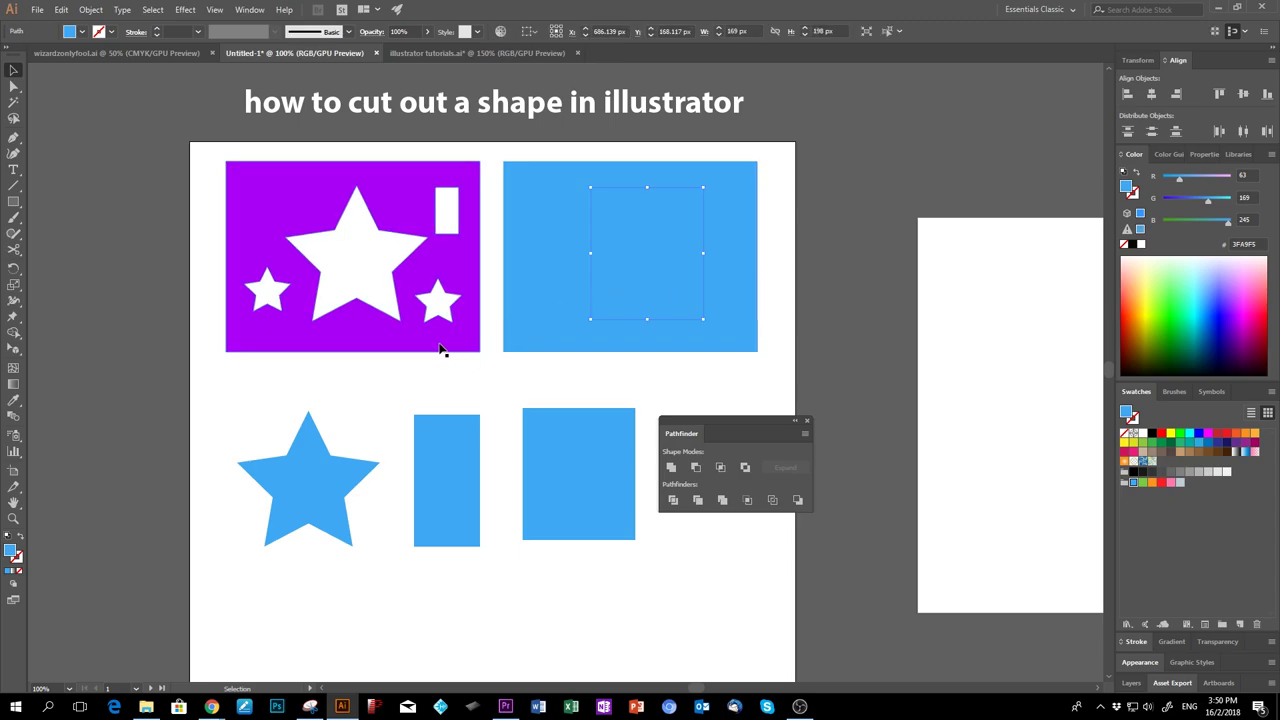
key(i)
click(434, 300)
key(a)
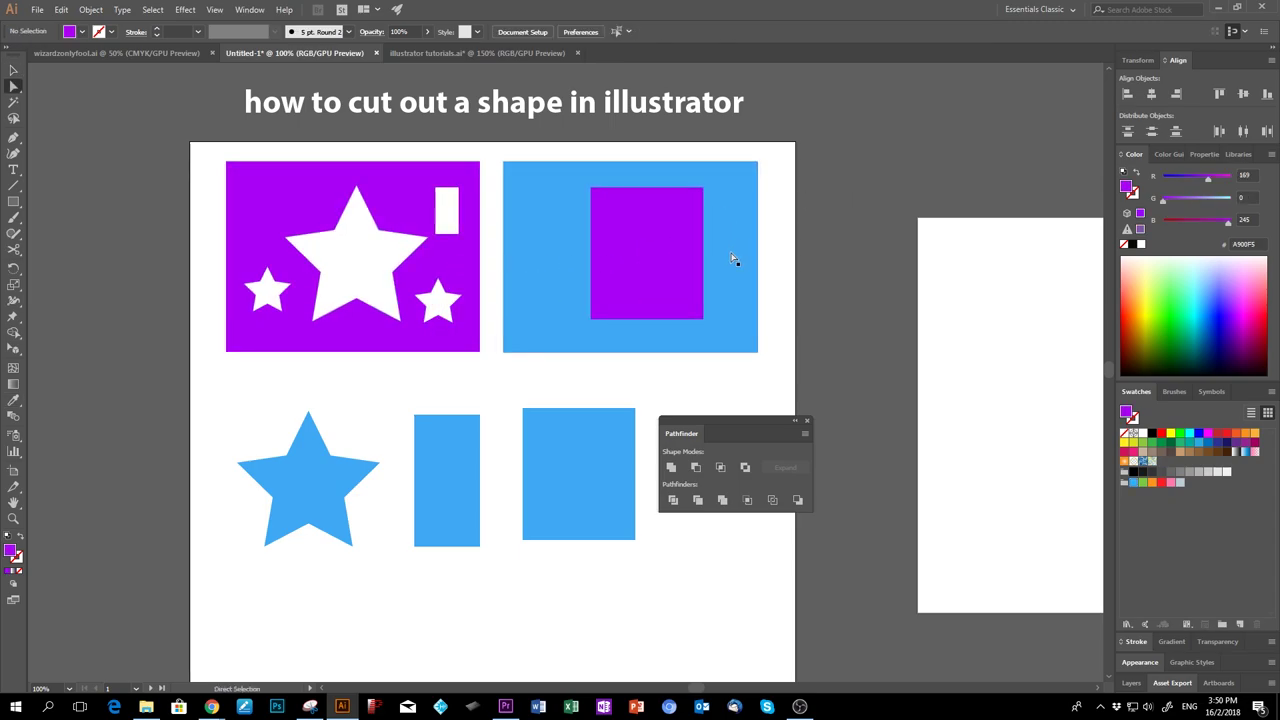
Cut the purple inner rectangle out of the covering blue rectangle with Minus Front
click(724, 247)
key(ctrl+z)
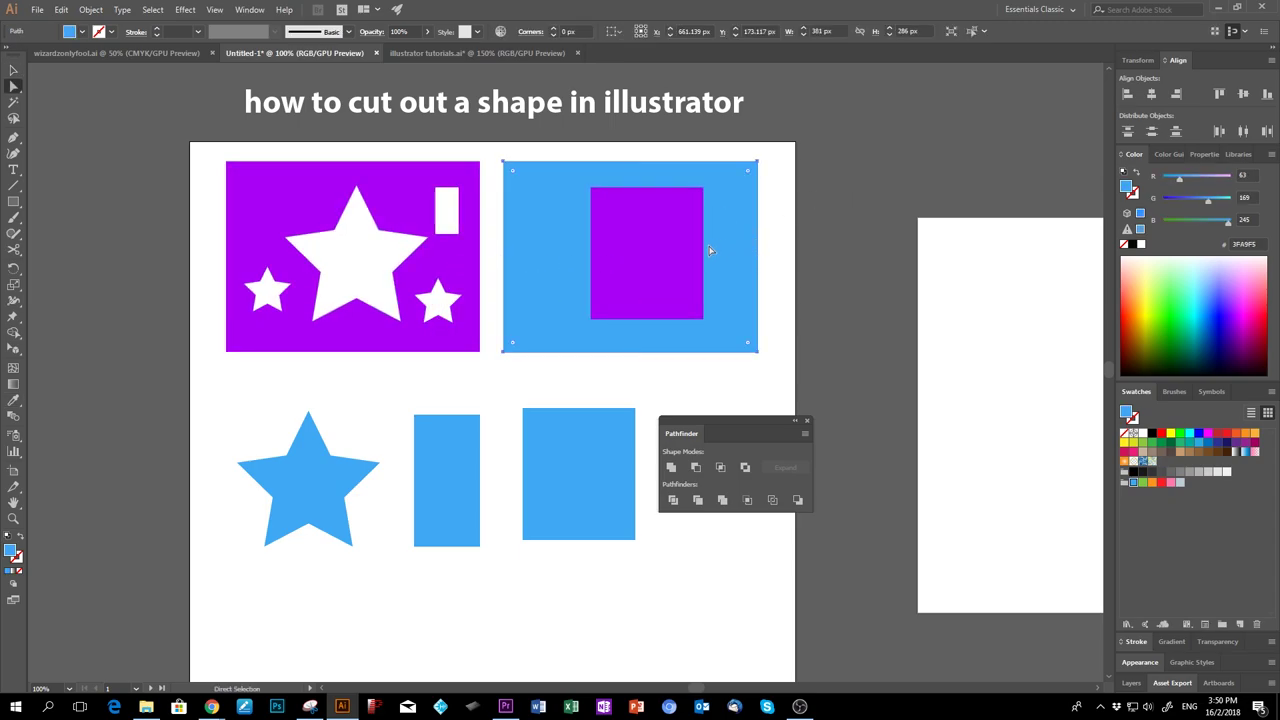
shift+click(679, 275)
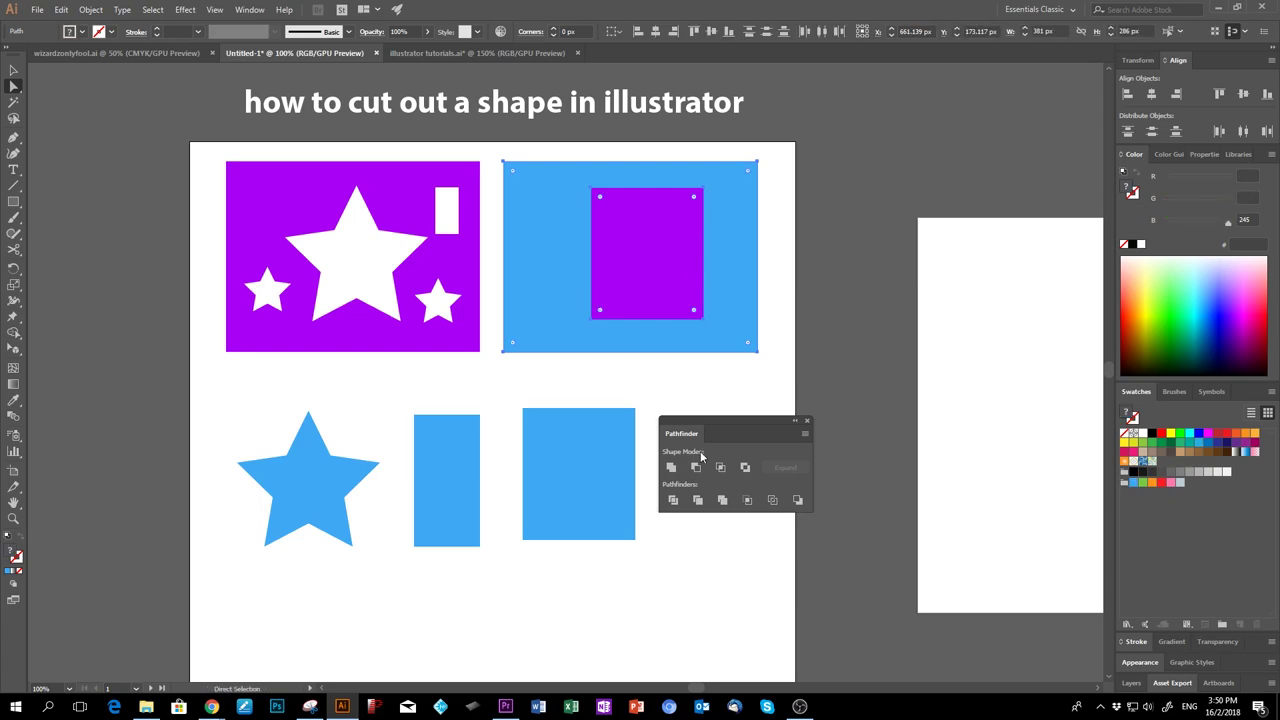
click(696, 467)
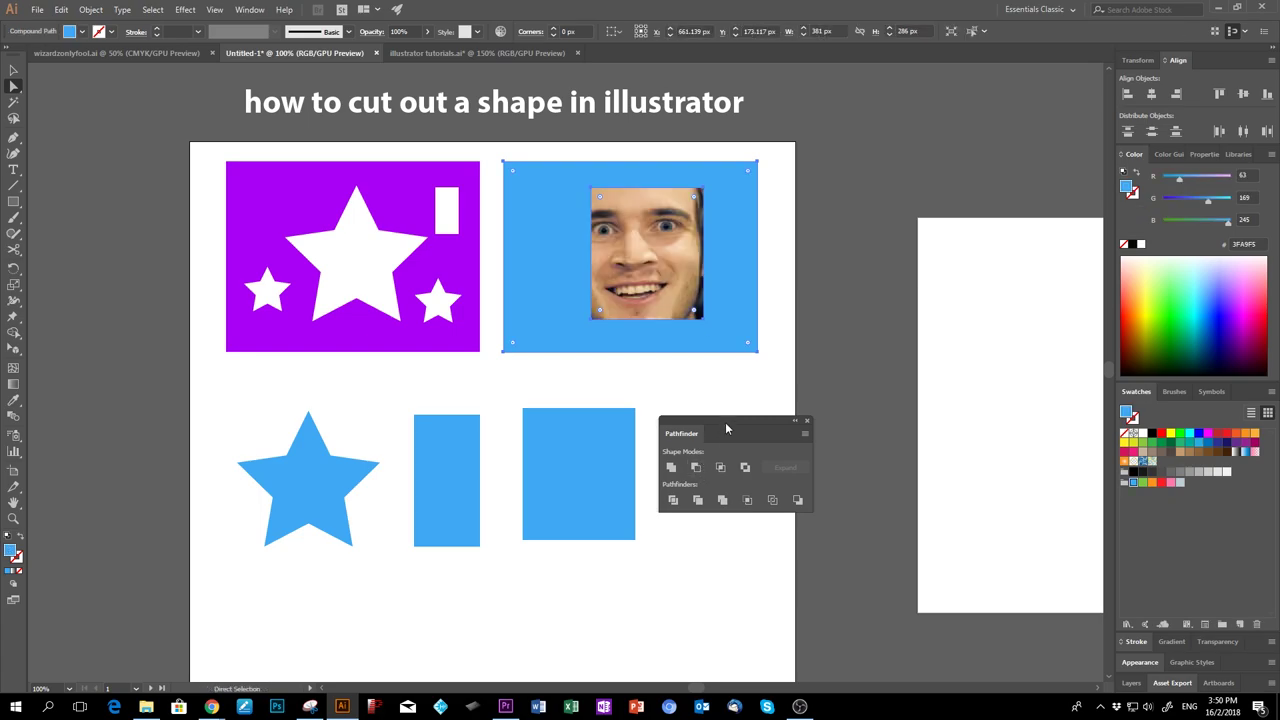
click(825, 270)
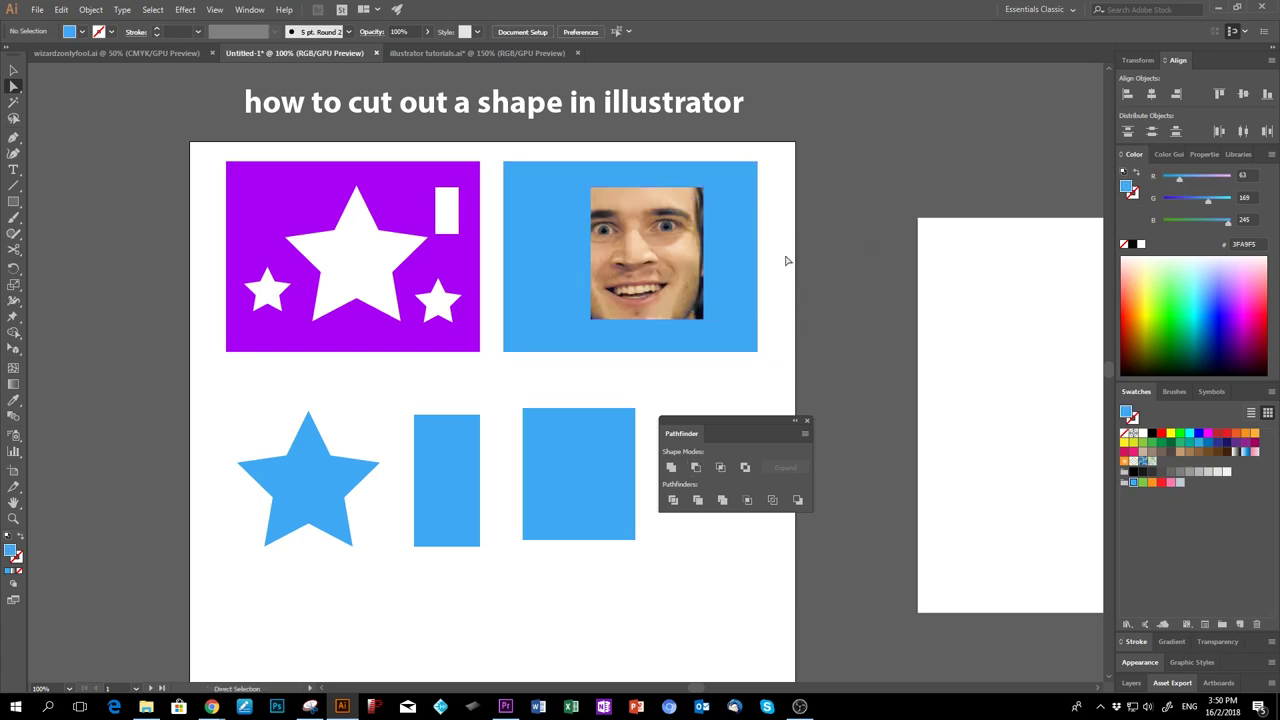
Clip the photo to the blue frame with Make Clipping Mask
drag(634, 363, 840, 210)
click(730, 278)
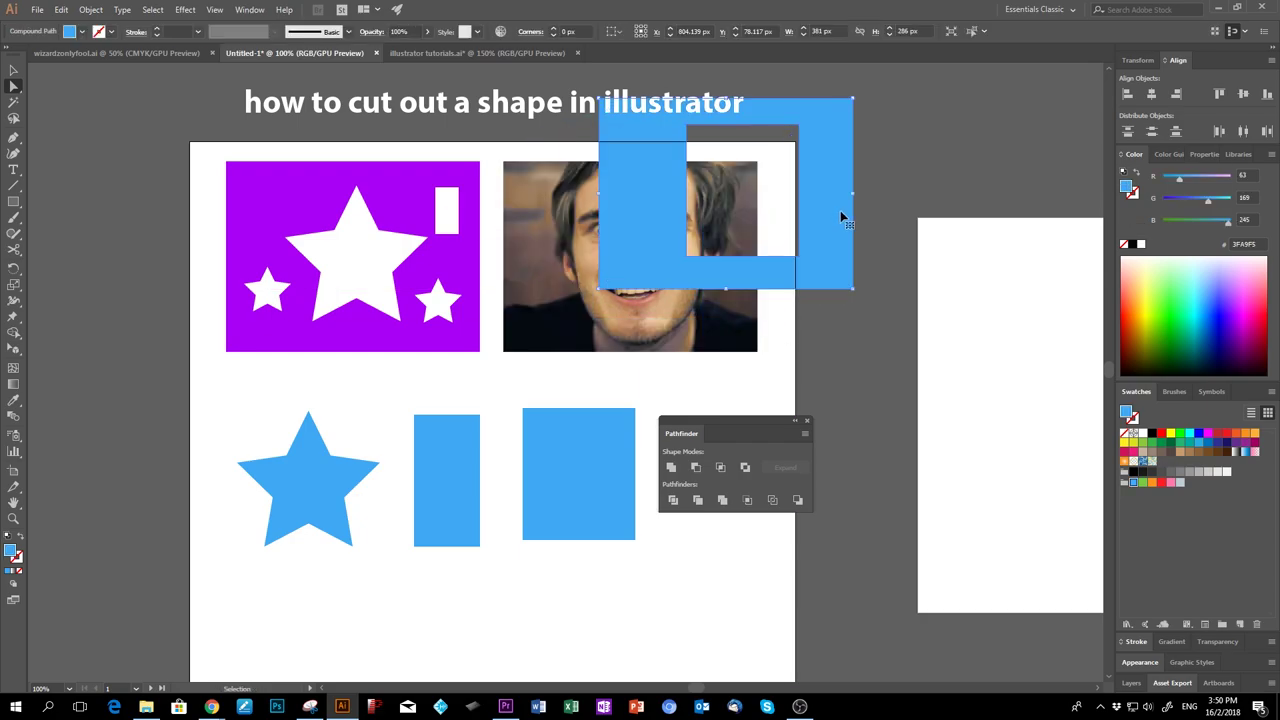
key(ctrl+z)
shift+click(676, 297)
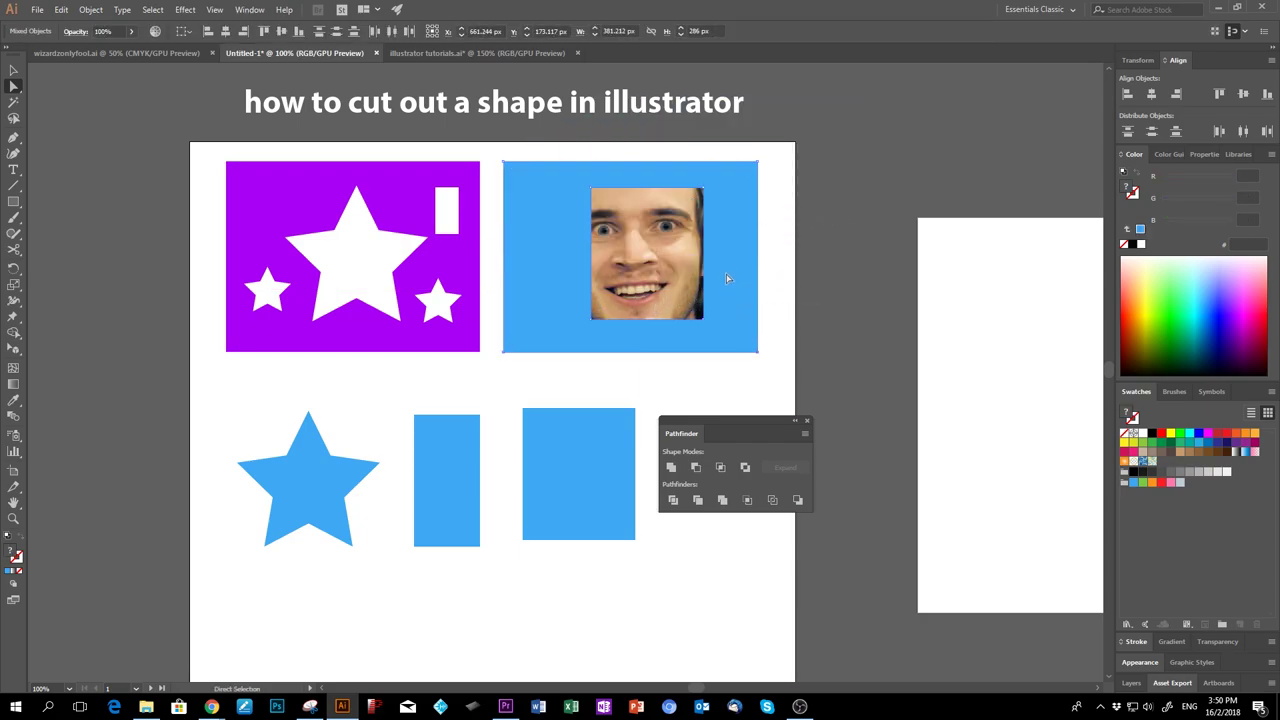
right_click(727, 278)
click(798, 367)
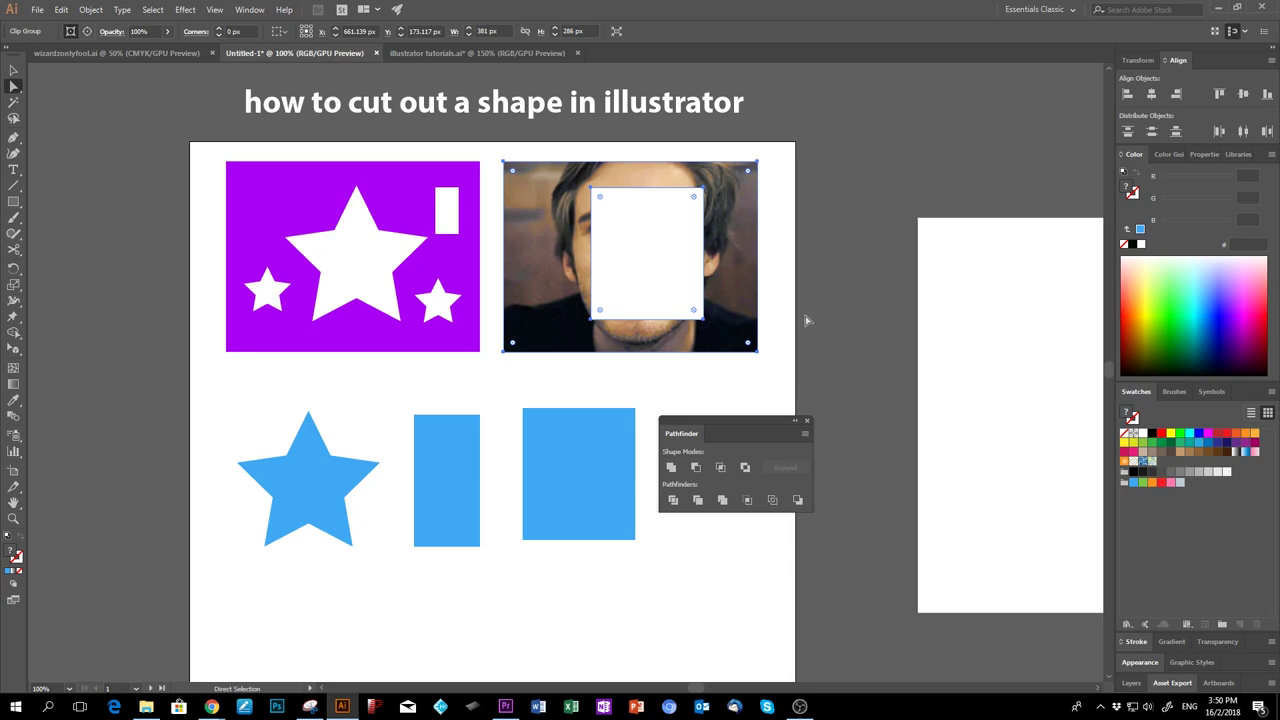
Move the masked photo group beside the purple star artwork
drag(807, 320, 833, 295)
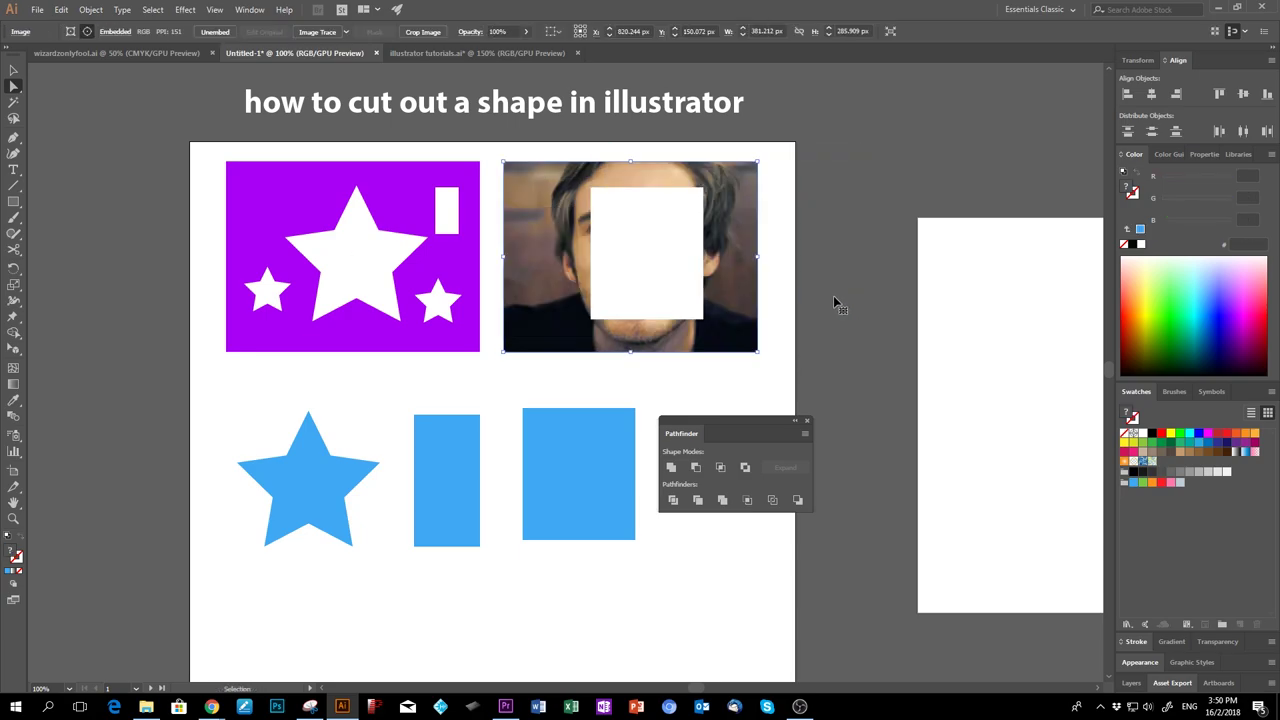
key(v)
drag(737, 320, 571, 337)
key(ctrl+z)
click(616, 348)
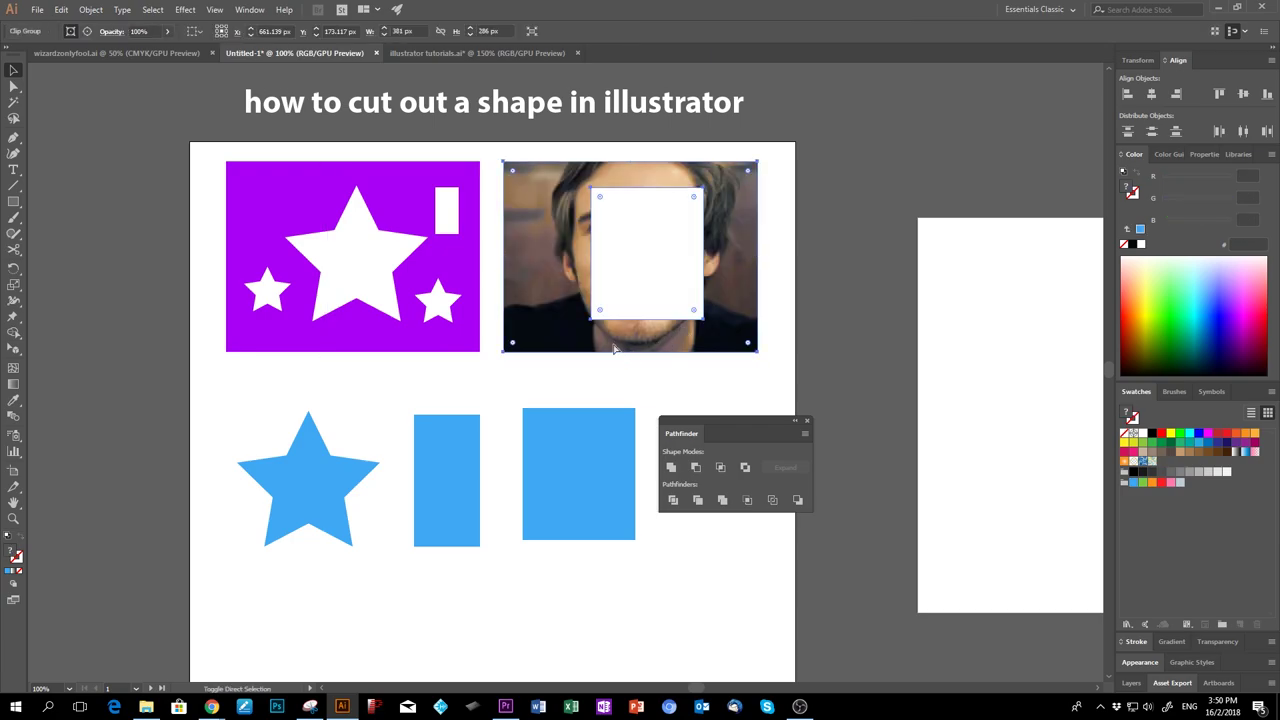
drag(737, 340, 697, 233)
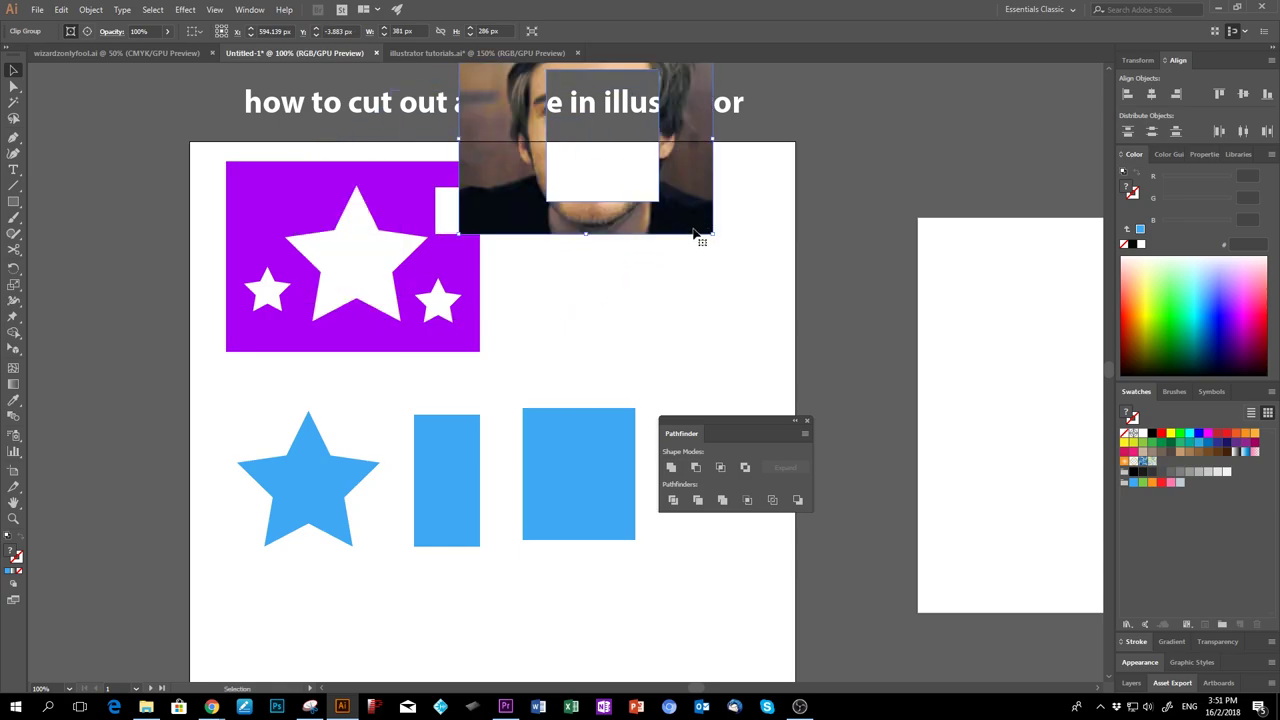
drag(750, 277, 732, 331)
drag(680, 269, 727, 385)
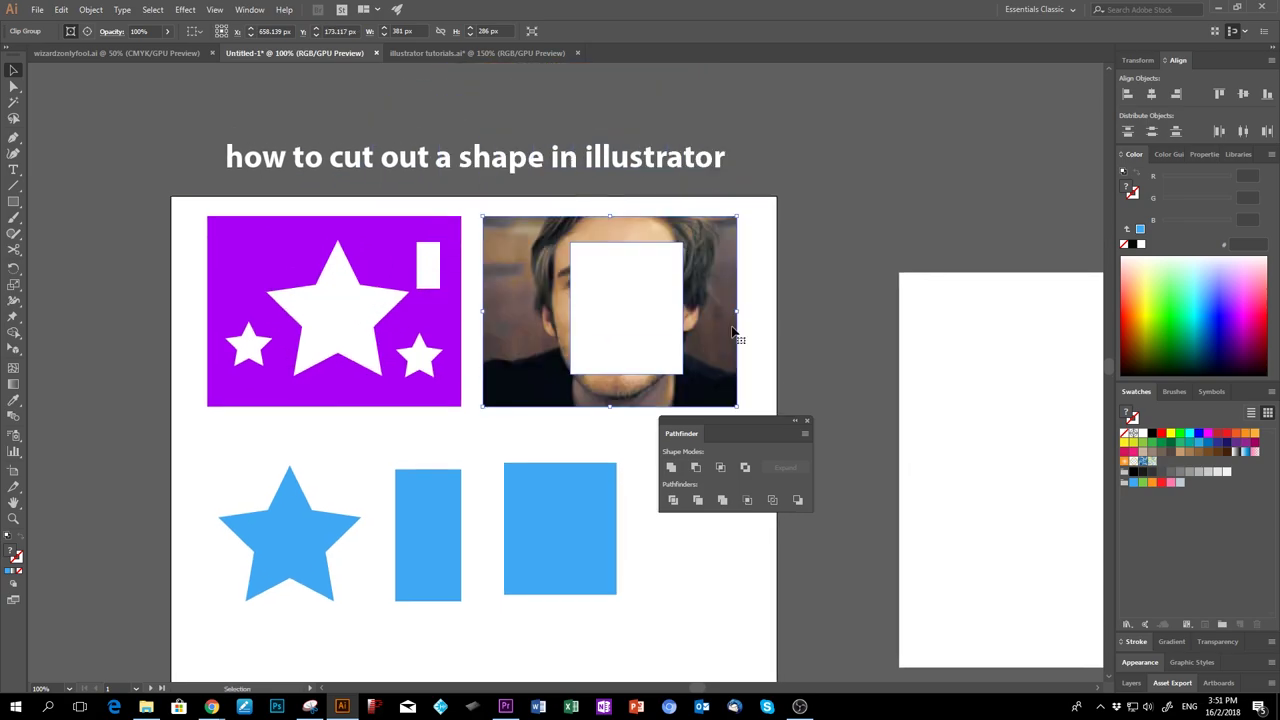
click(815, 228)
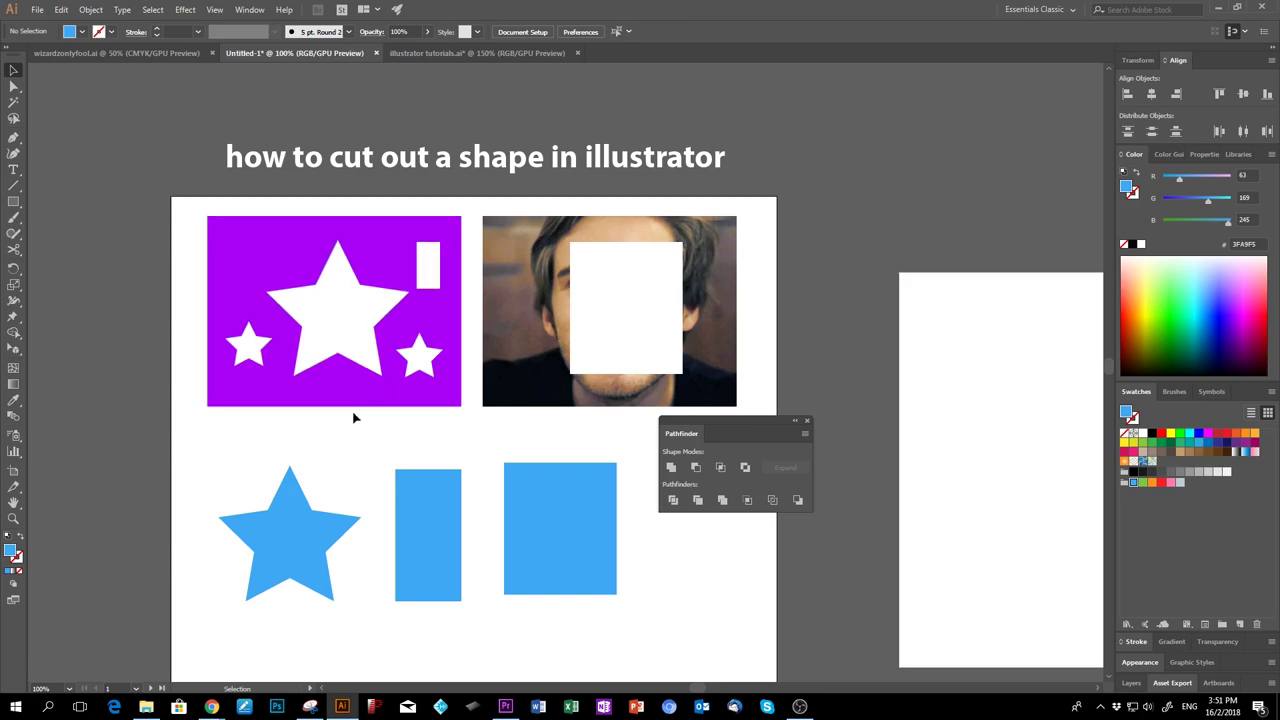
Drag the Pathfinder panel up and right, clear of the masked photo
click(726, 233)
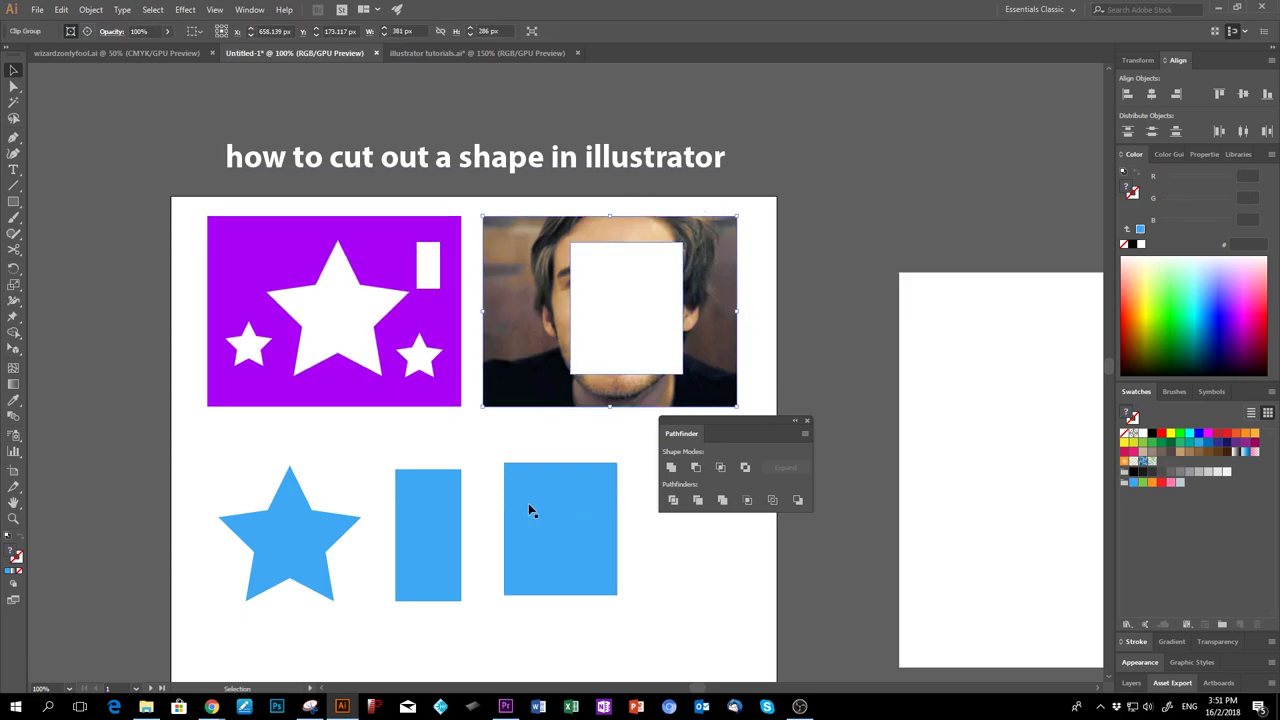
drag(760, 430, 830, 315)
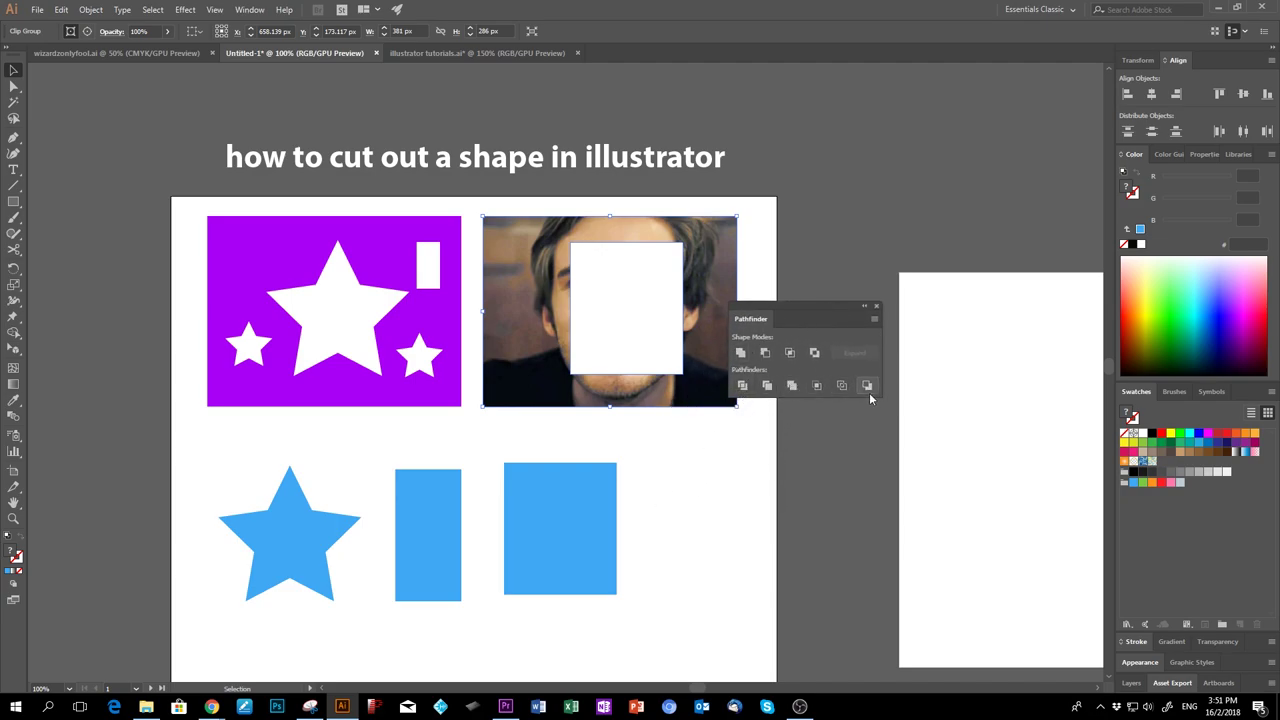
click(680, 504)
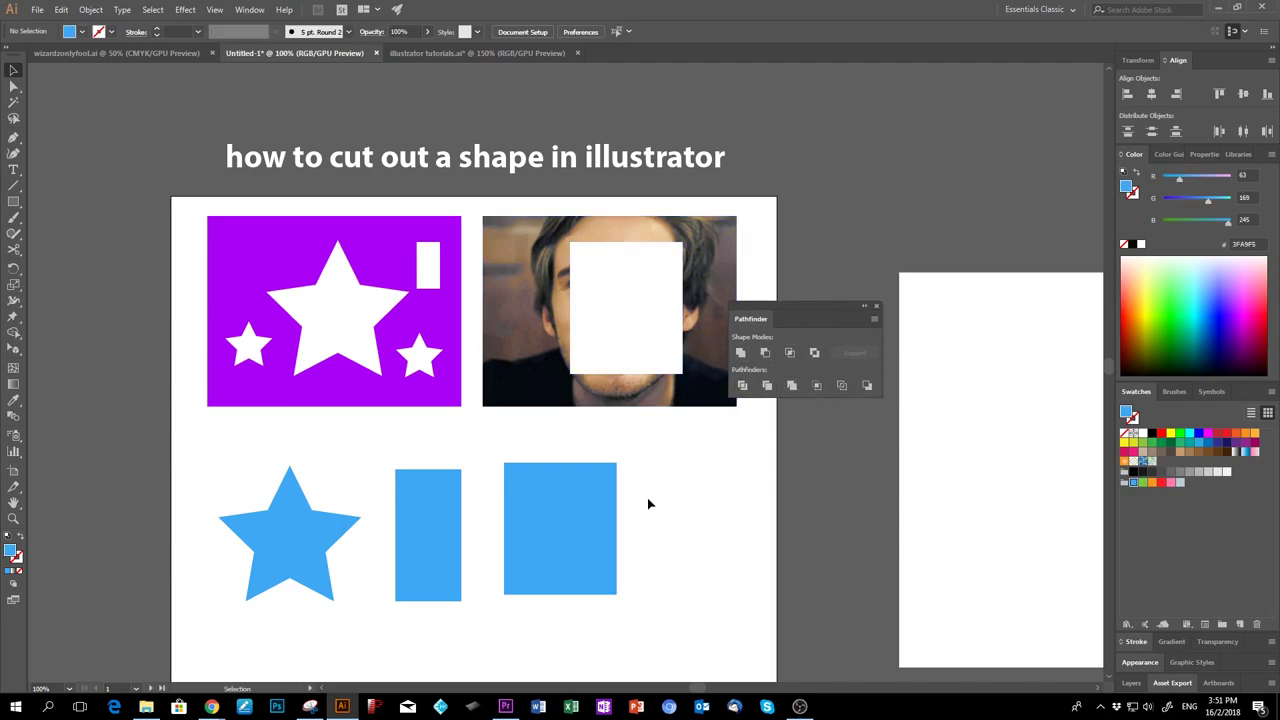
drag(806, 303, 828, 251)
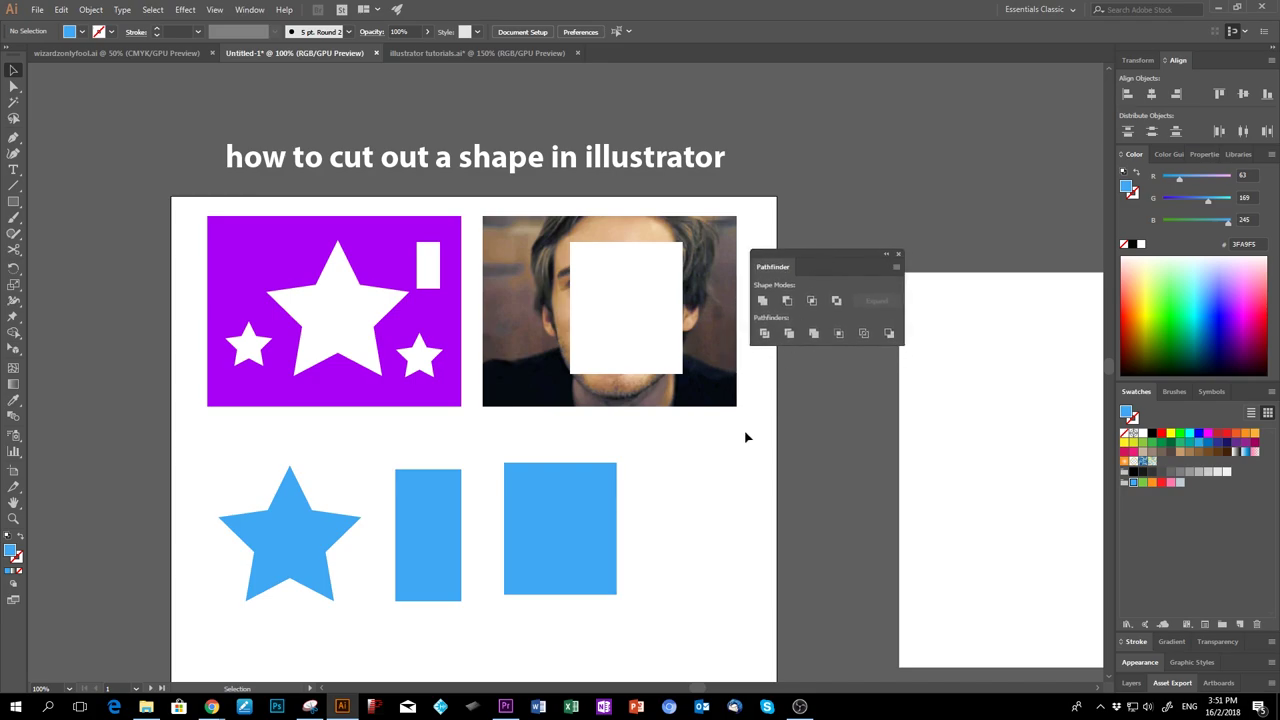